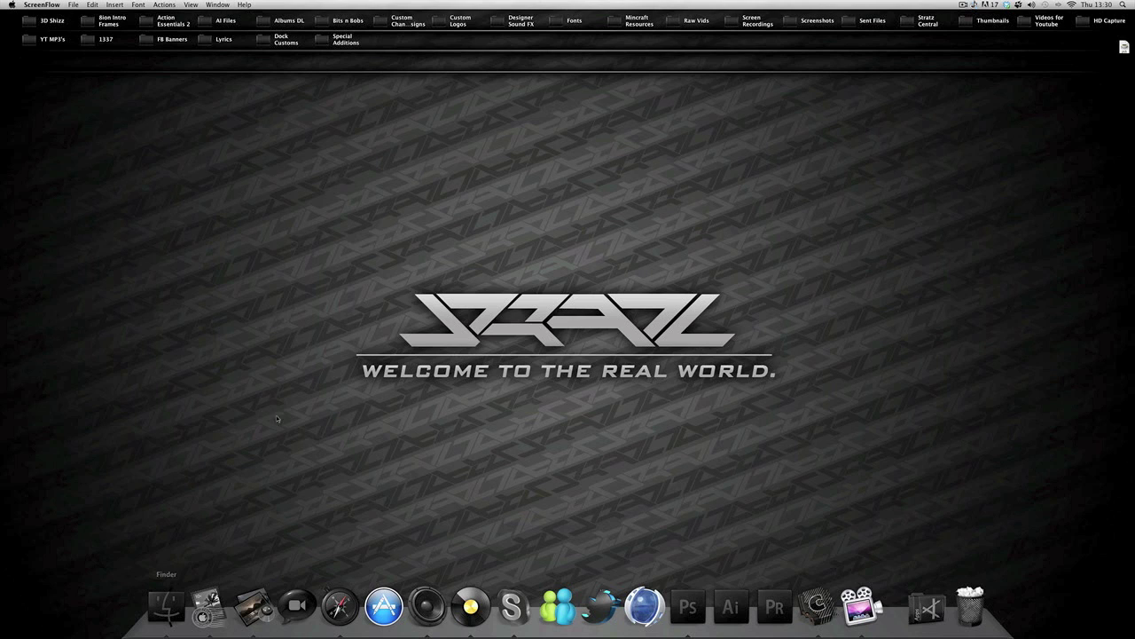
Review the dark home folders and Macintosh HD in Finder, close the window, and launch CandyBar
click(165, 606)
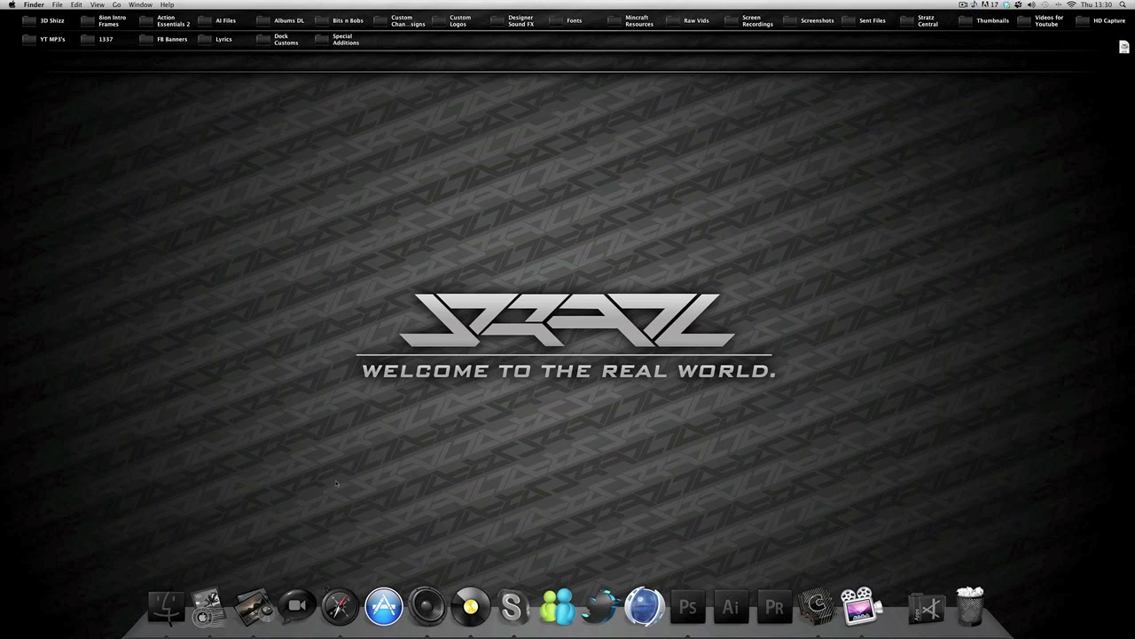
click(165, 606)
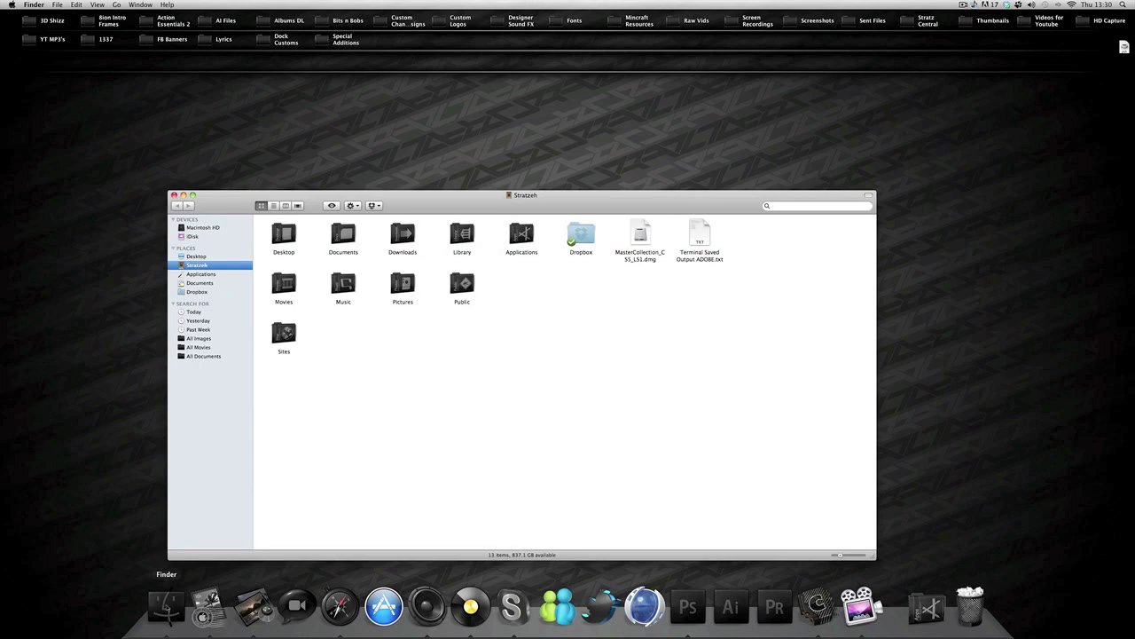
drag(768, 426, 368, 357)
click(204, 228)
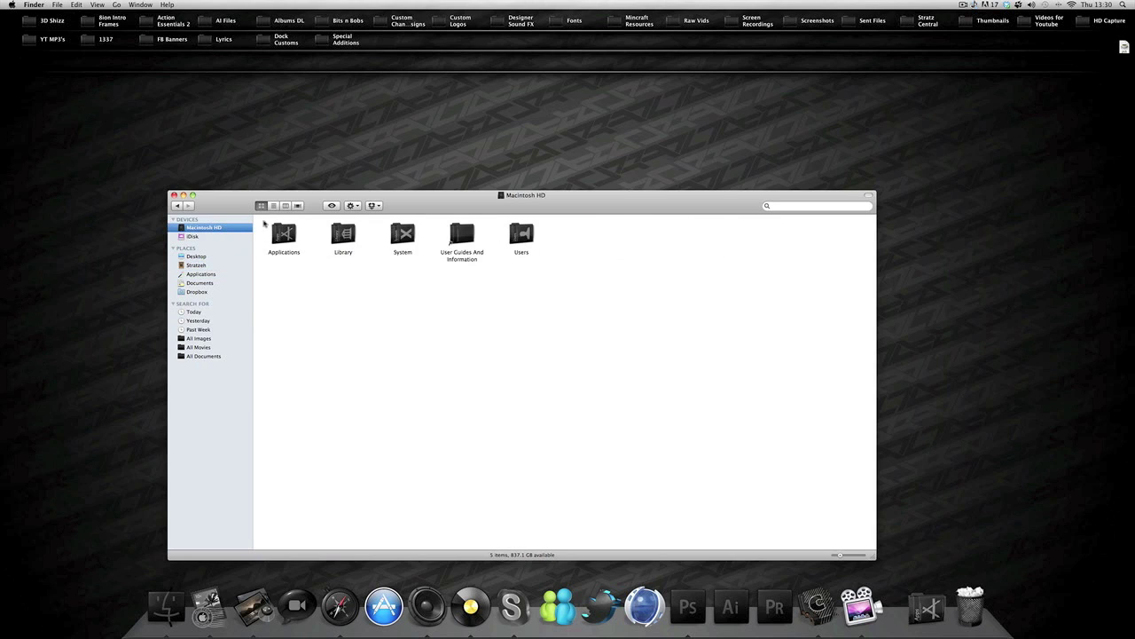
click(174, 195)
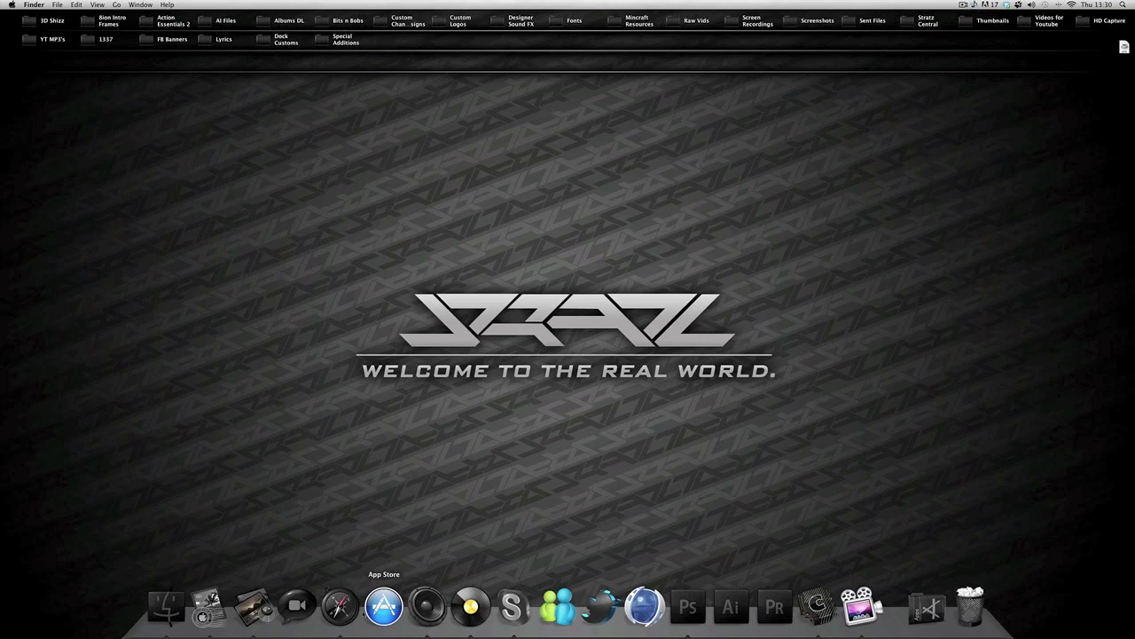
click(817, 606)
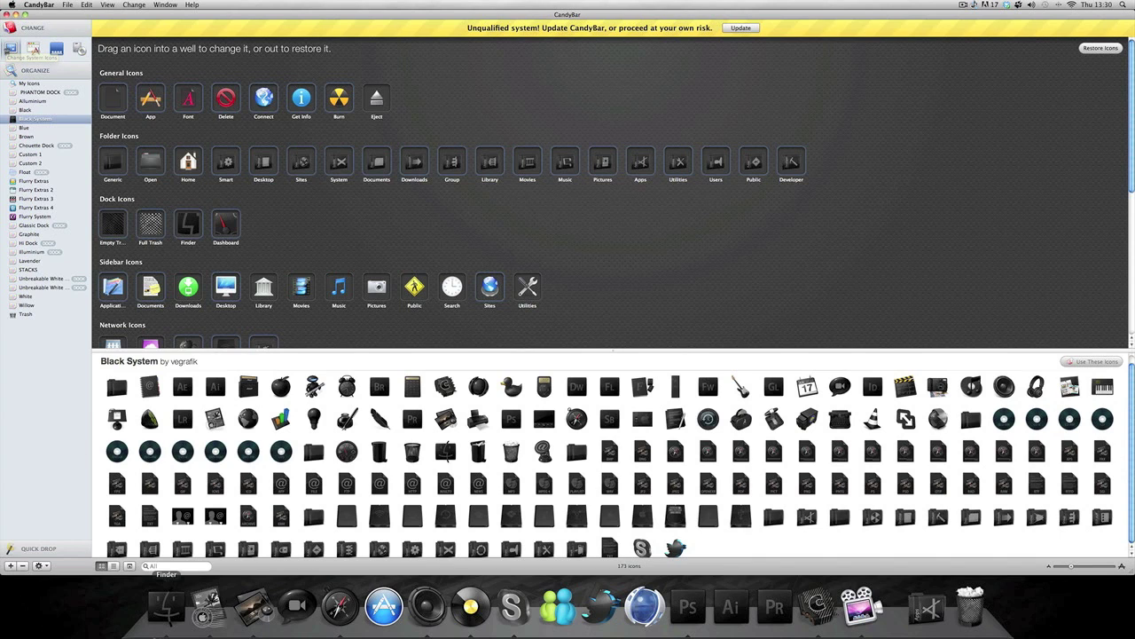
Open a Finder window on the Desktop folder, then minimise it to reveal CandyBar
click(166, 606)
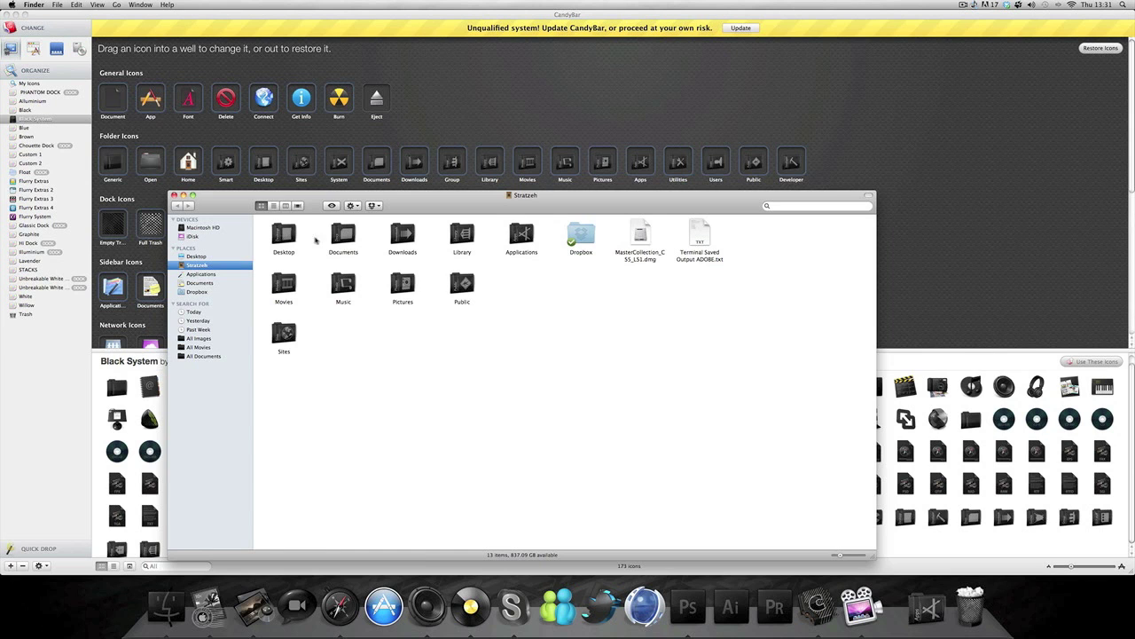
click(197, 258)
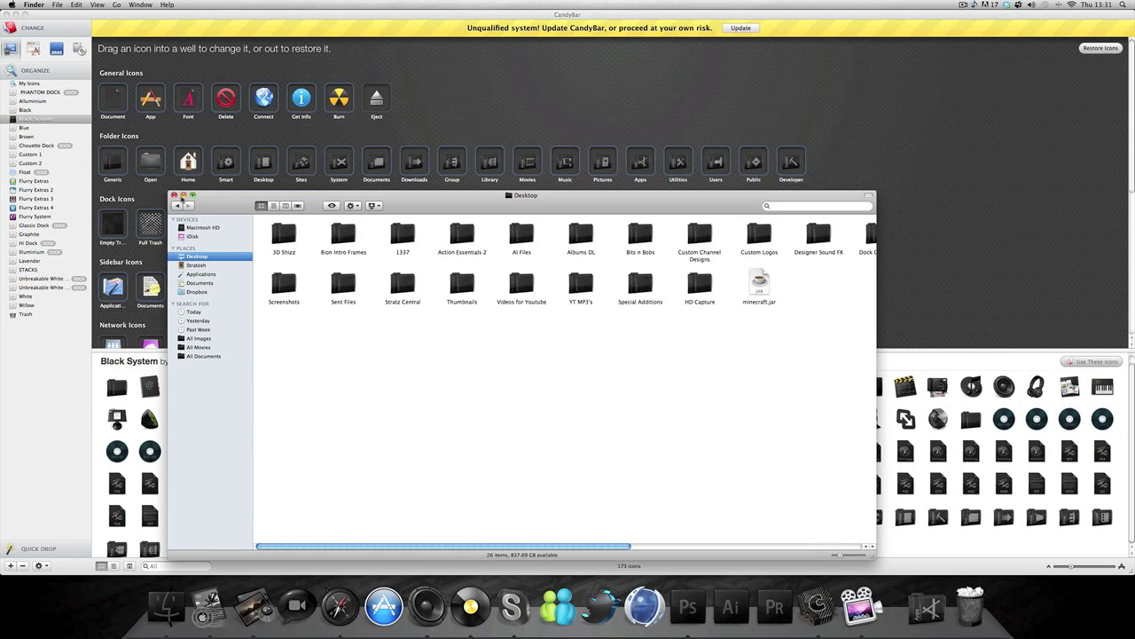
click(183, 195)
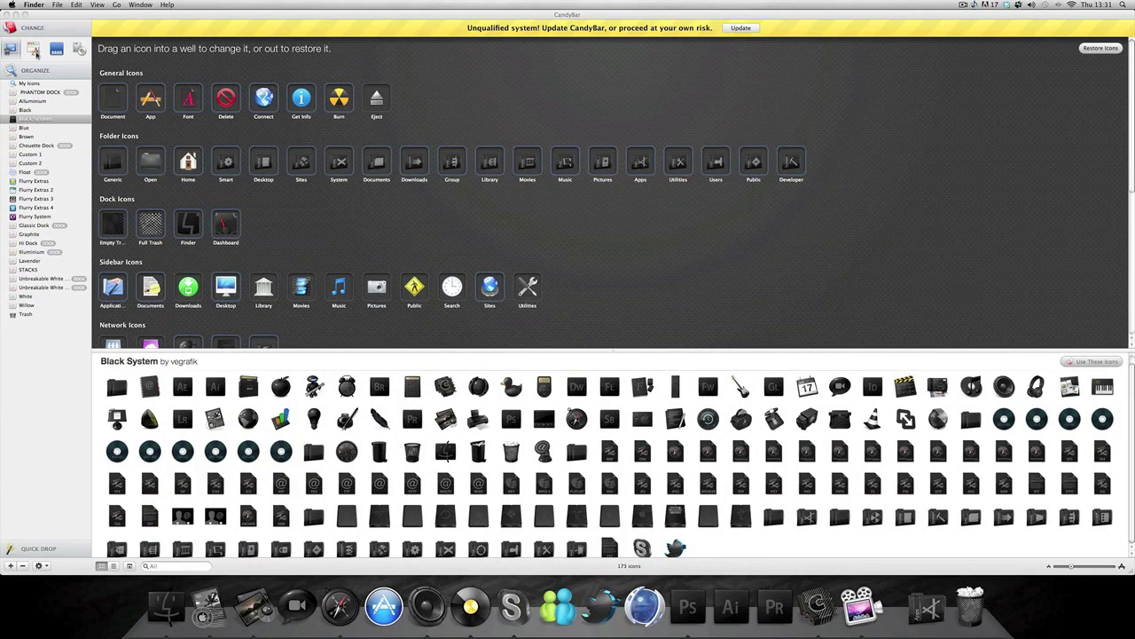
Go through CandyBar's Applications, Dock and Volume Icons panes in turn
click(35, 51)
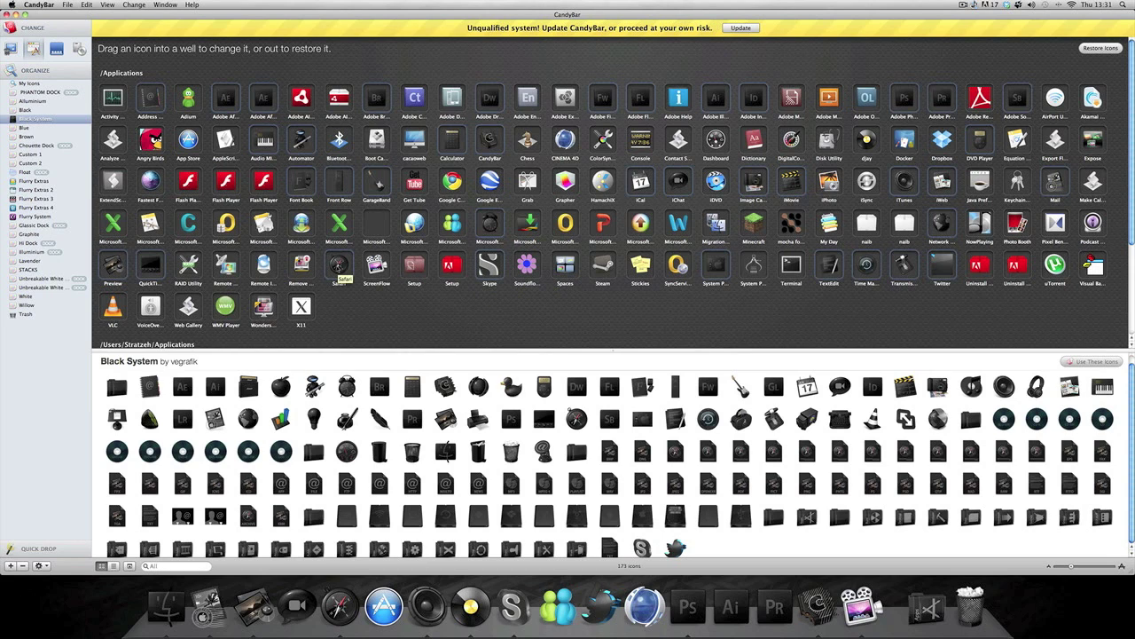
click(55, 50)
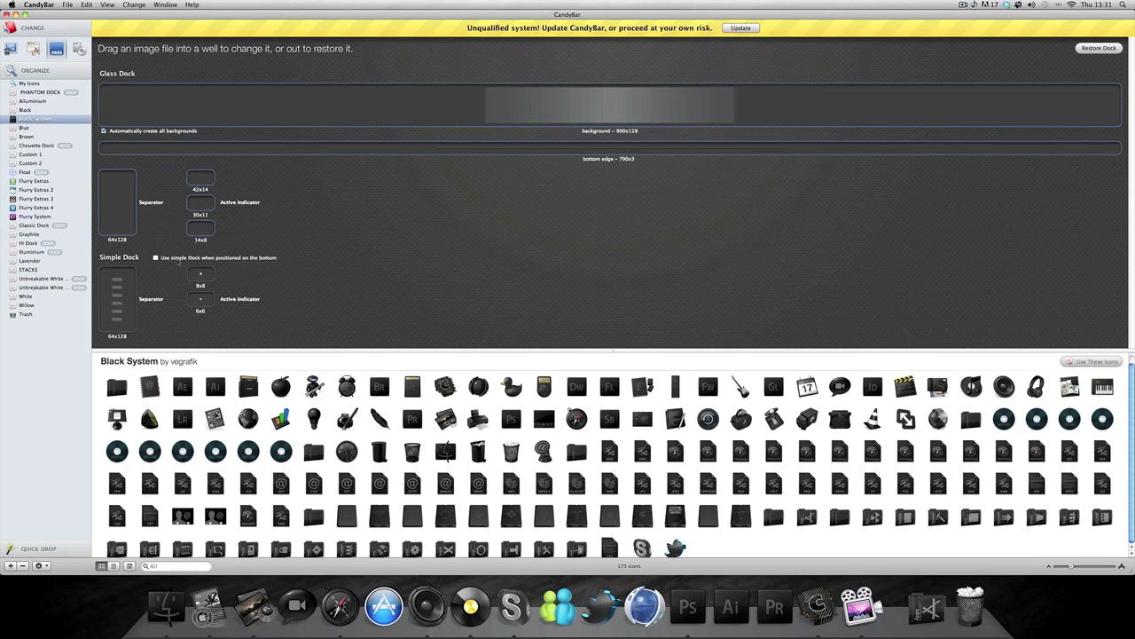
click(79, 49)
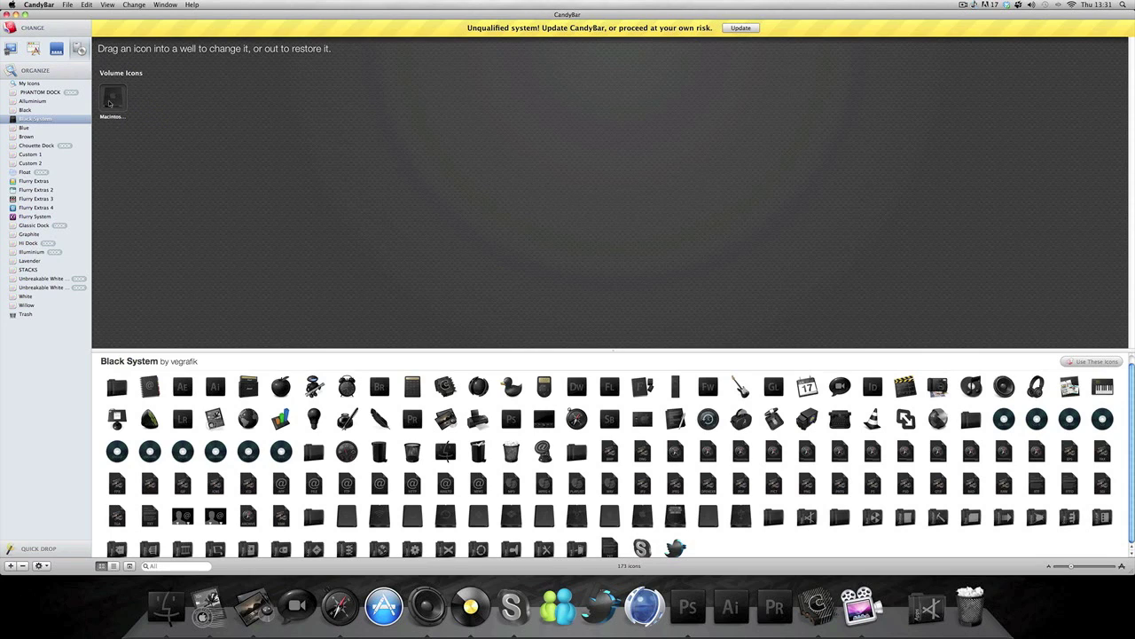
Check the Macintosh HD contents in a Finder window, then close it
click(167, 606)
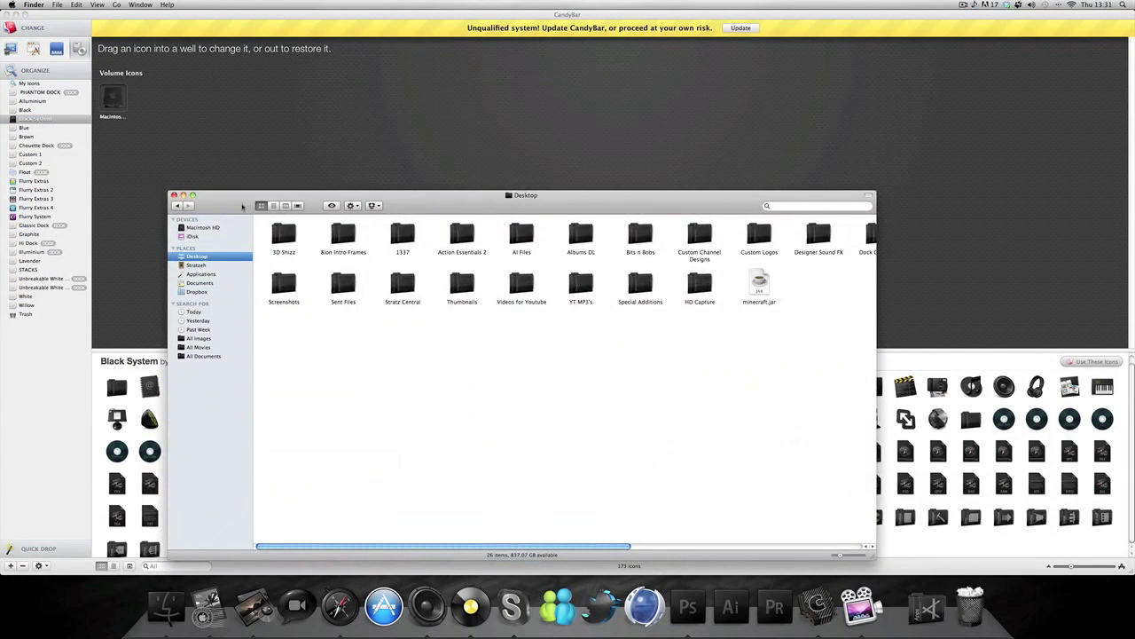
click(203, 229)
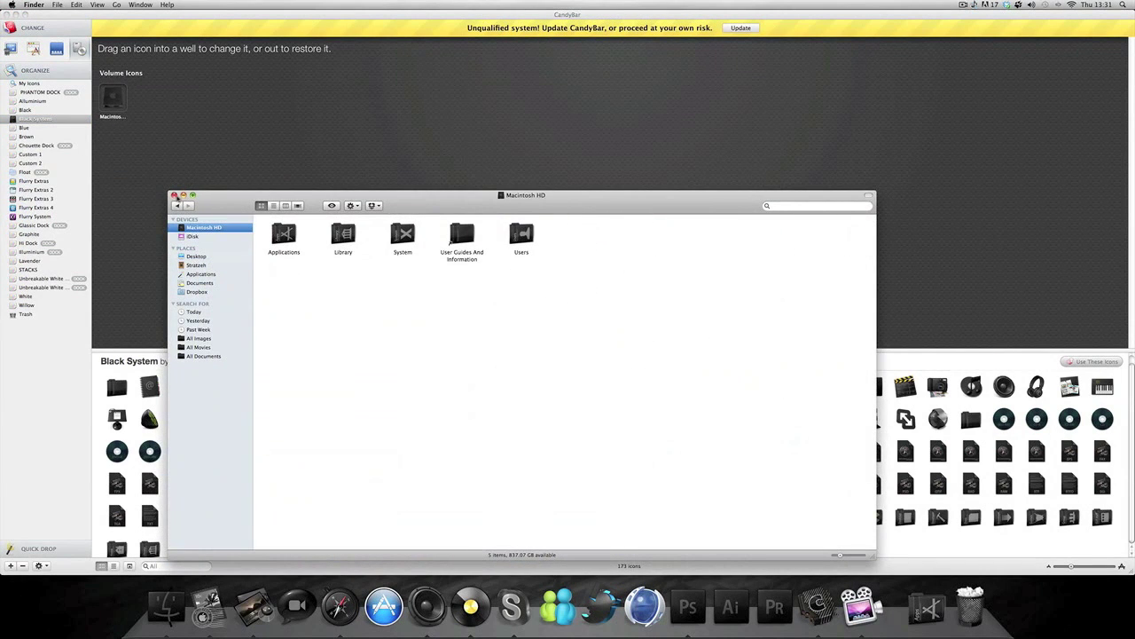
click(176, 196)
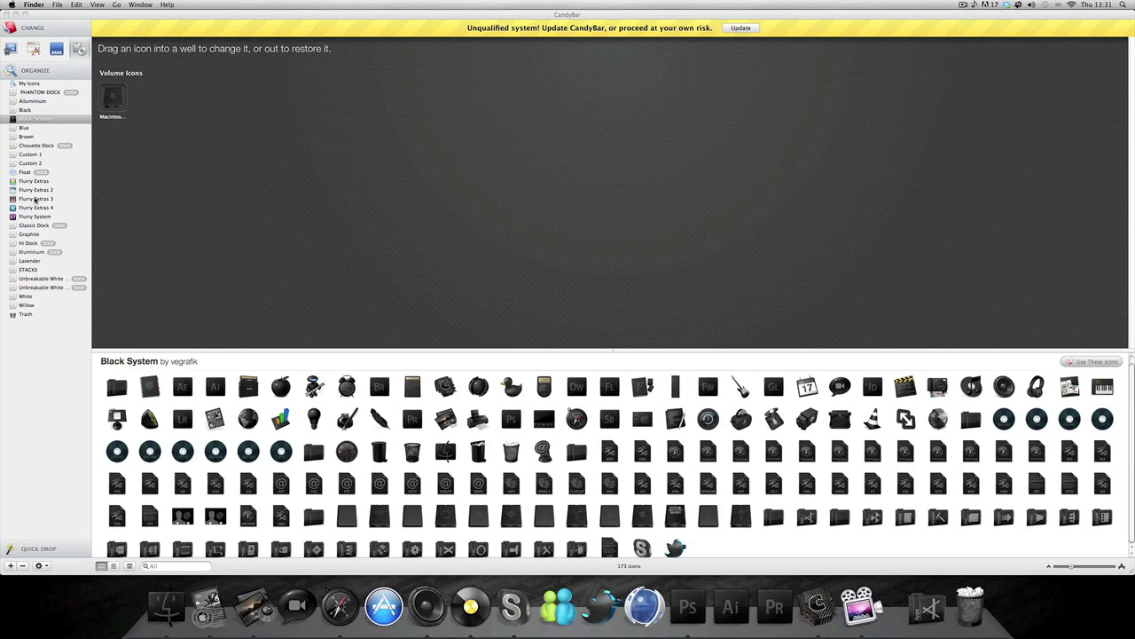
Select the Skype and Twit icons in Black System, return to System Icons, then switch to Safari
click(34, 121)
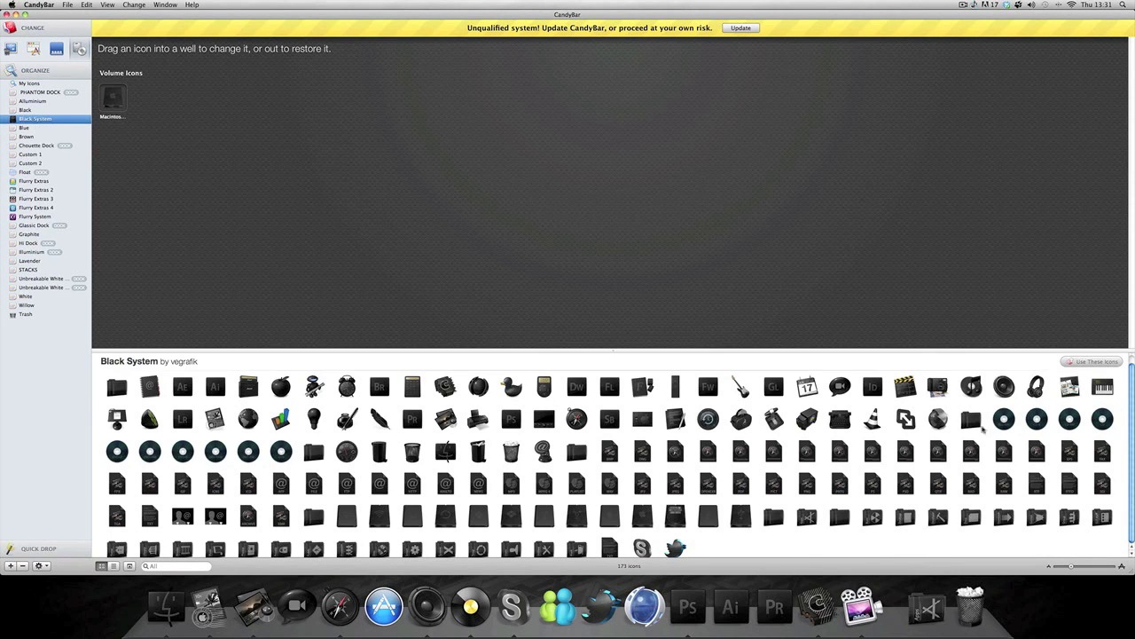
click(642, 548)
click(675, 547)
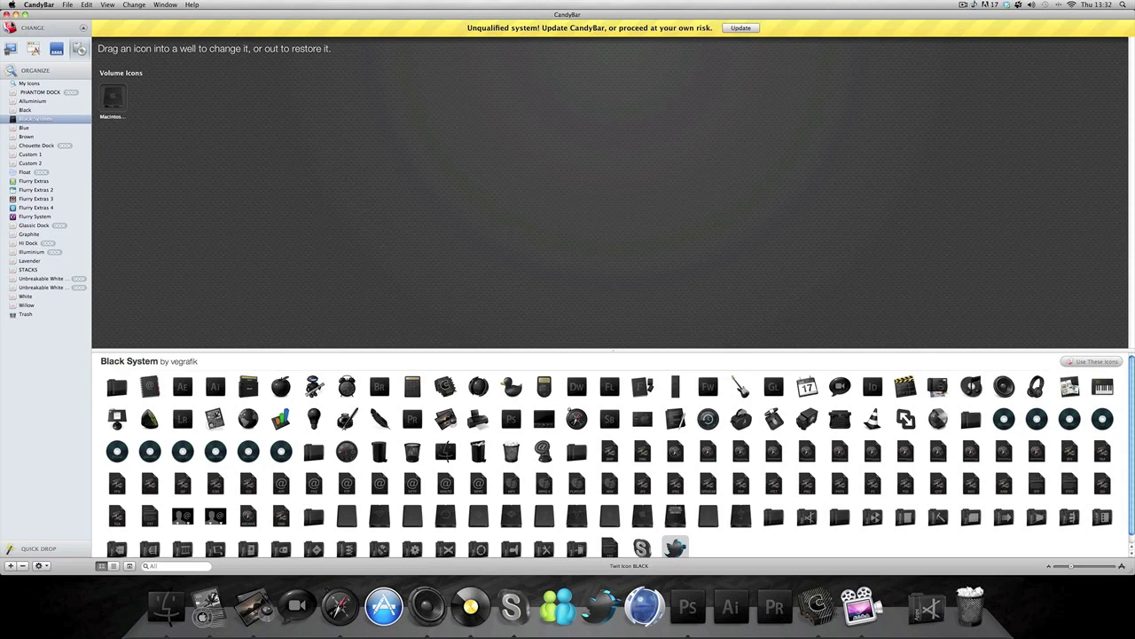
click(12, 51)
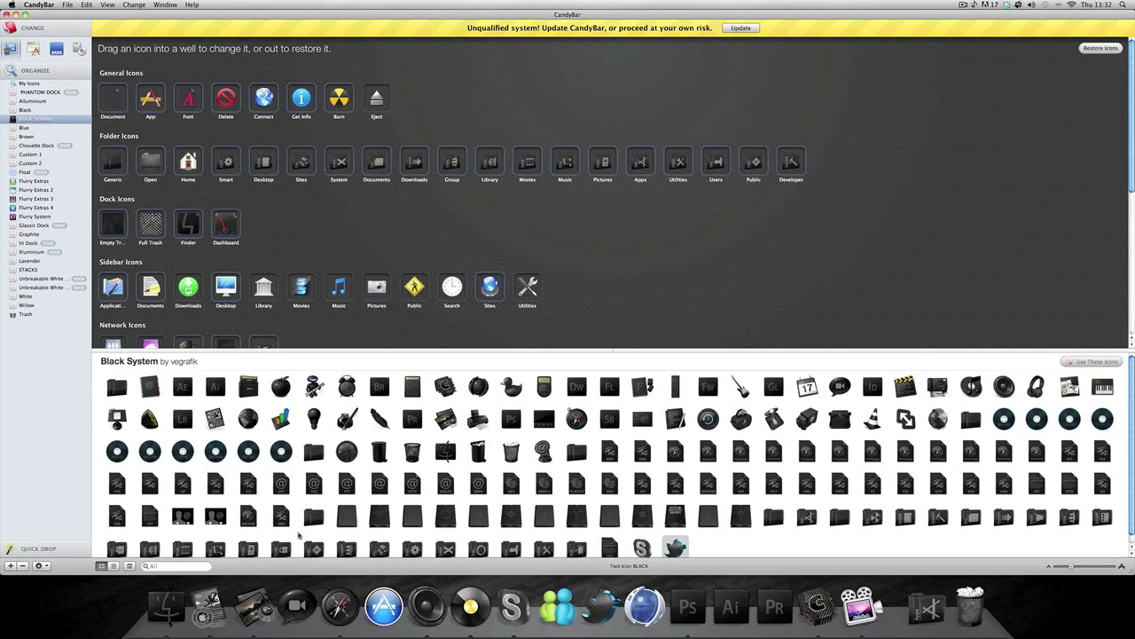
click(340, 606)
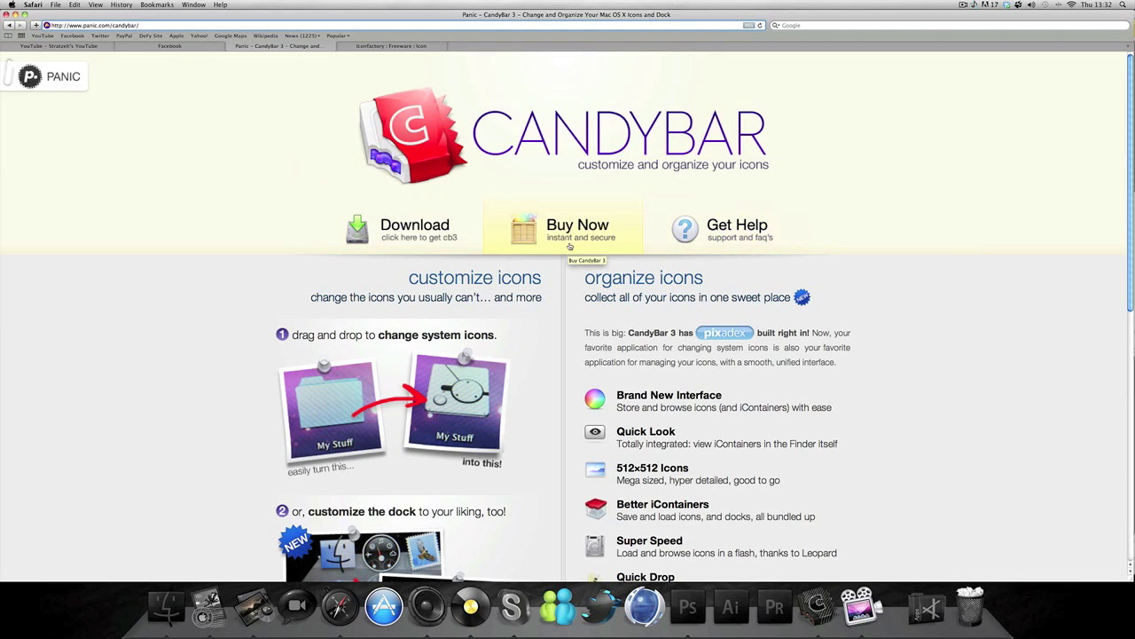
Scroll the panic.com CandyBar page down to the 'Want Icons + Docks?' Iconfactory box
mouse_move(449, 240)
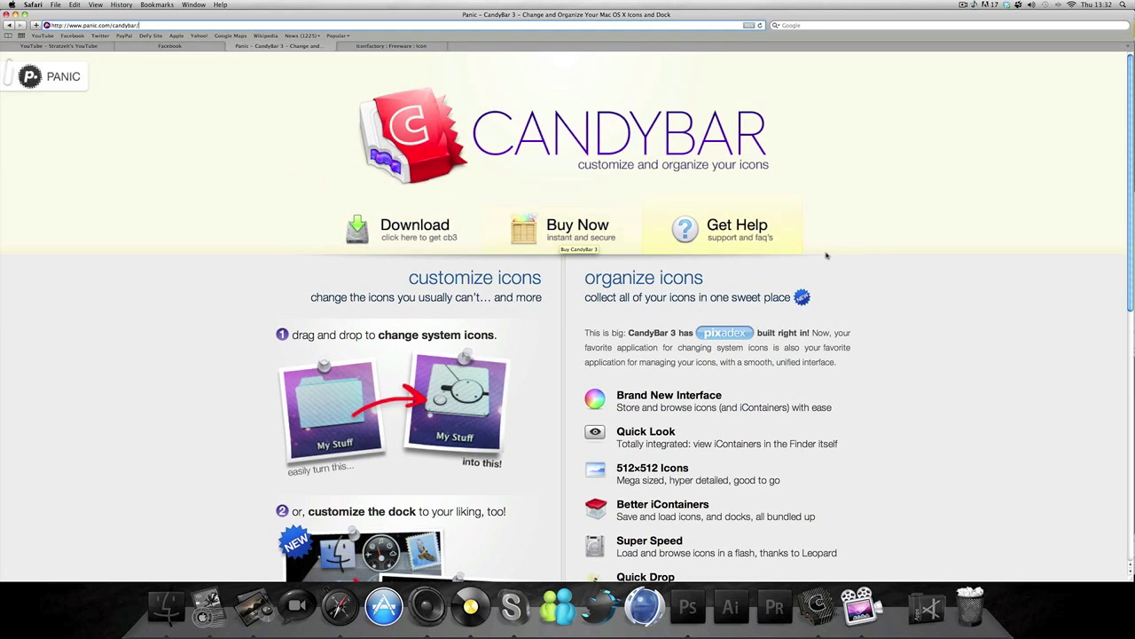
scroll(874, 258, down, 4)
scroll(875, 258, down, 5)
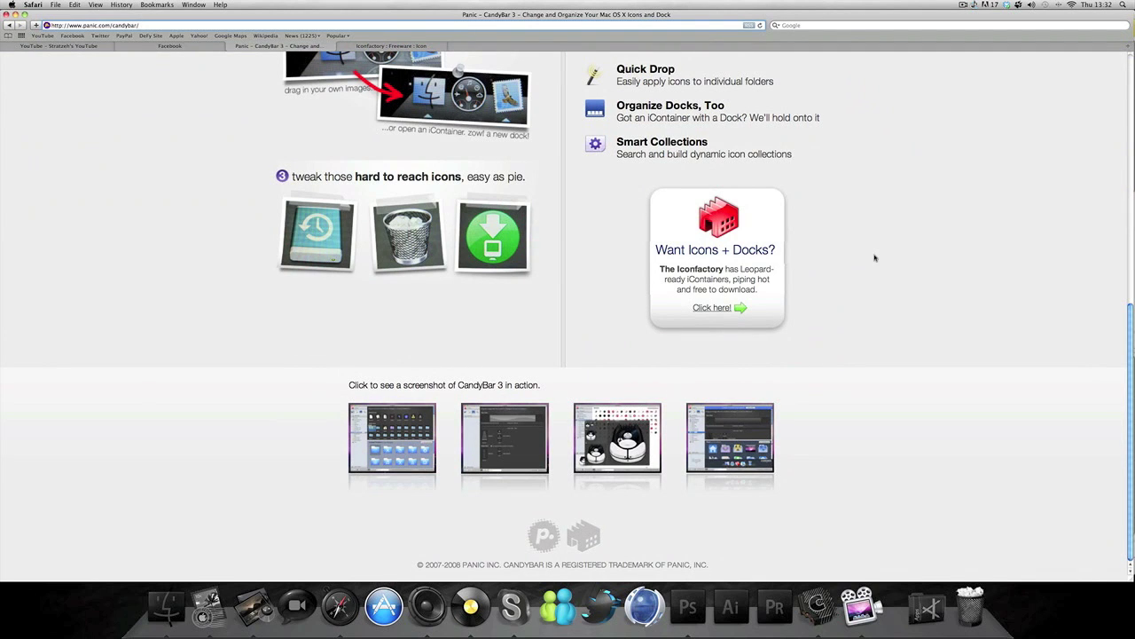
scroll(912, 260, up, 5)
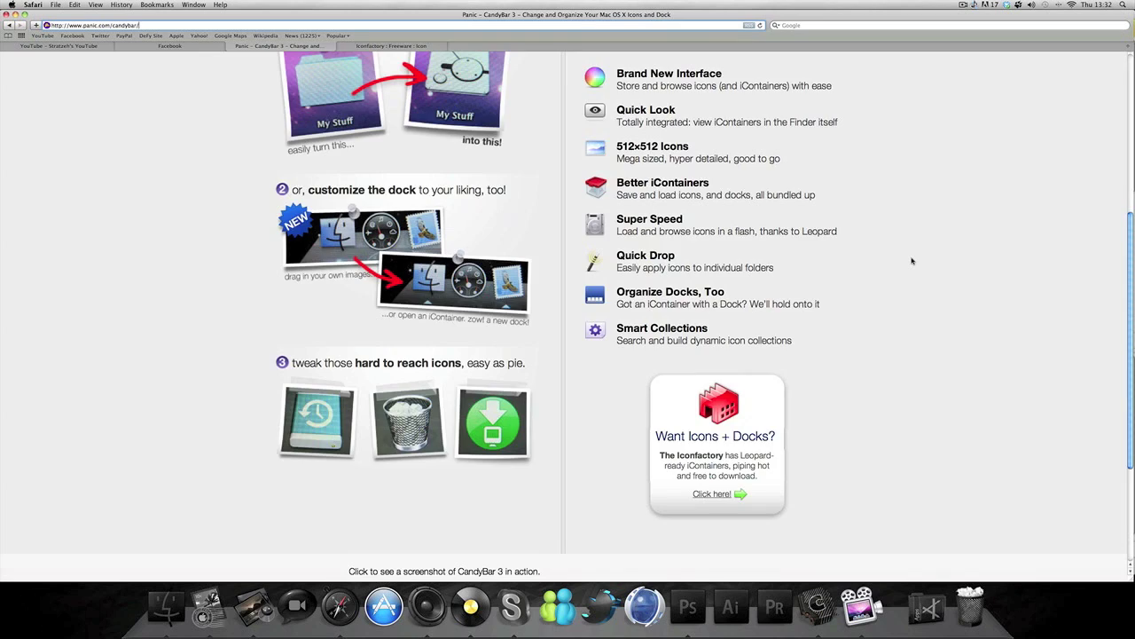
scroll(912, 261, up, 2)
scroll(912, 261, down, 5)
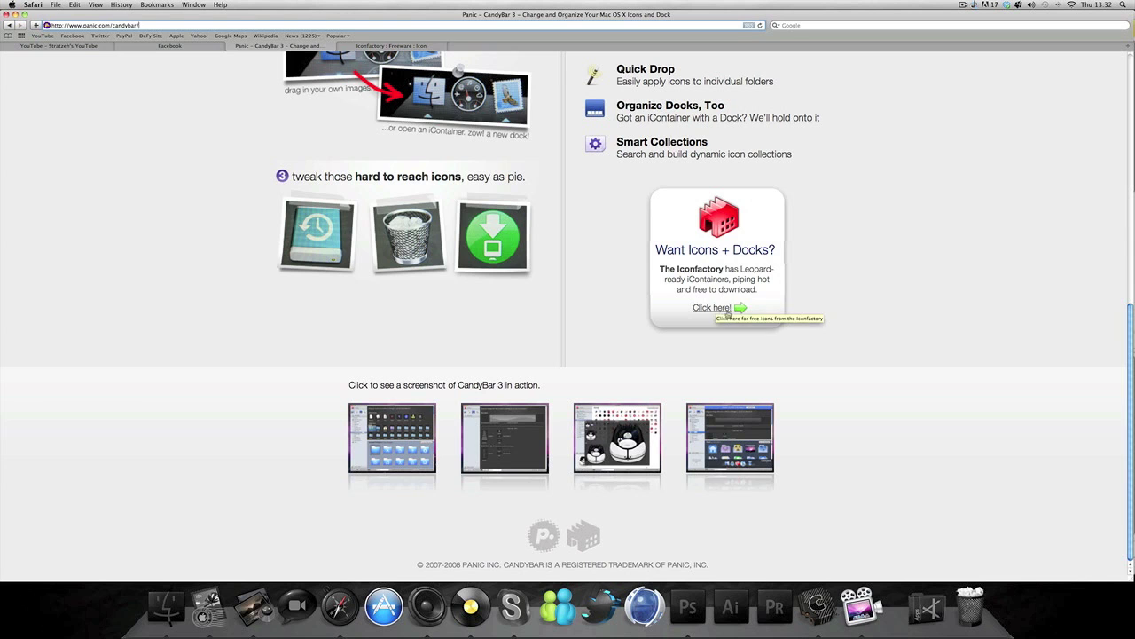
Search the Iconfactory freeware page for flurry icon sets, then bring CandyBar back
click(382, 45)
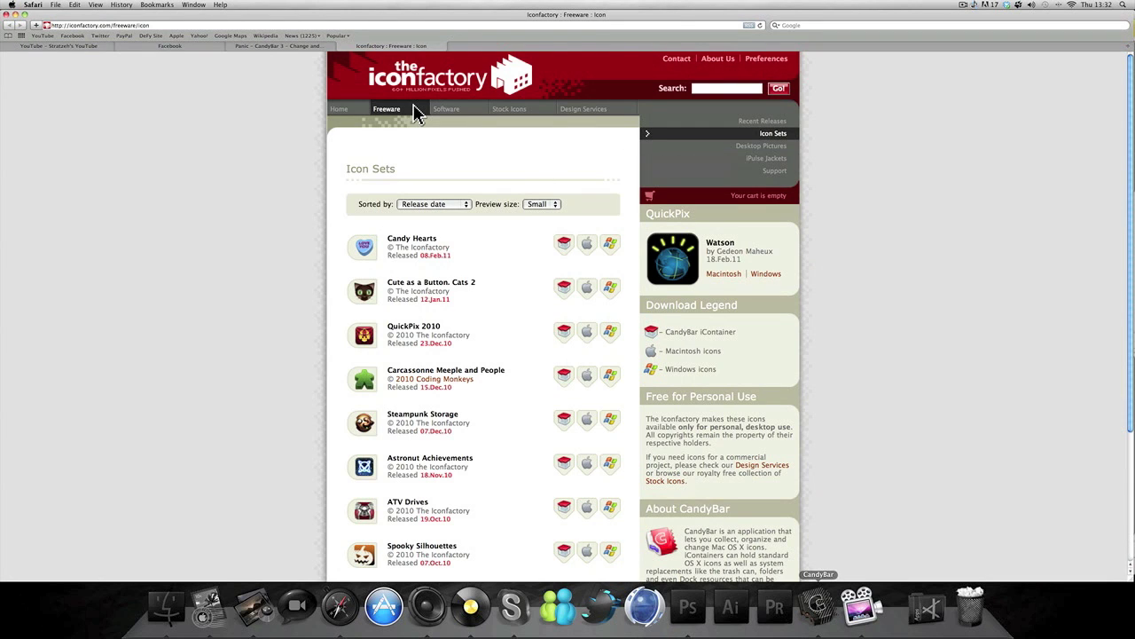
click(716, 90)
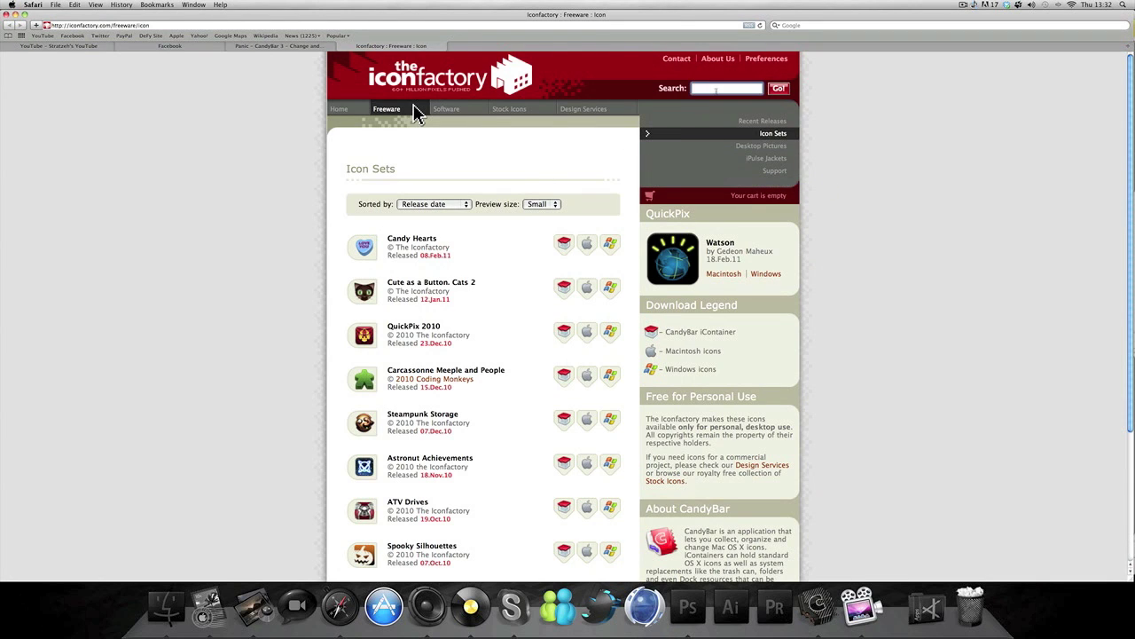
key(Return)
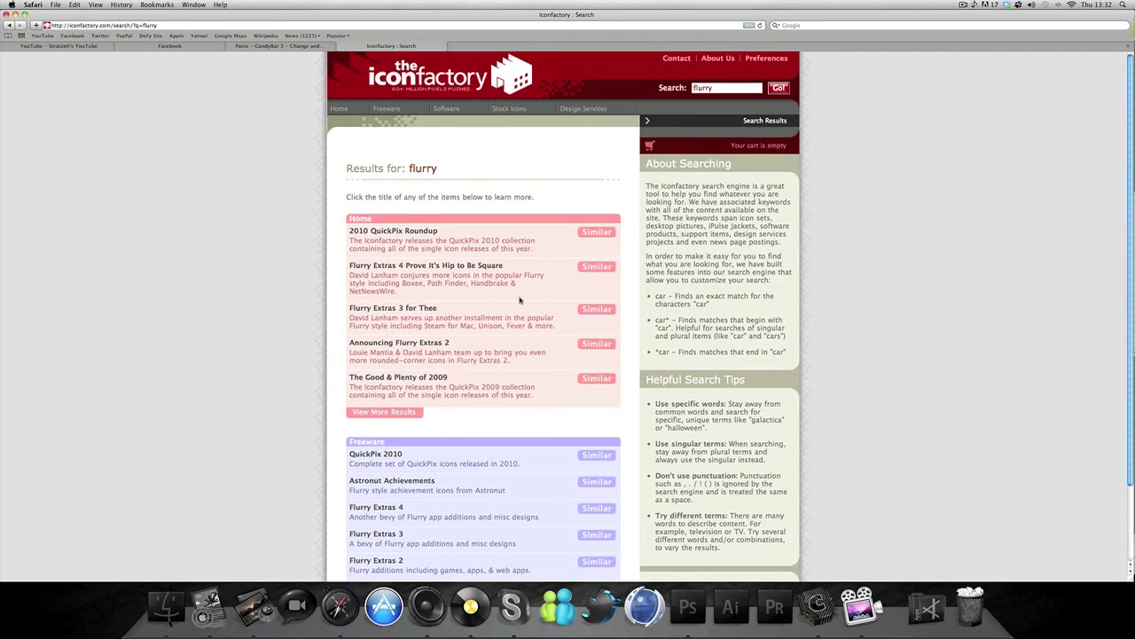
scroll(528, 288, down, 1)
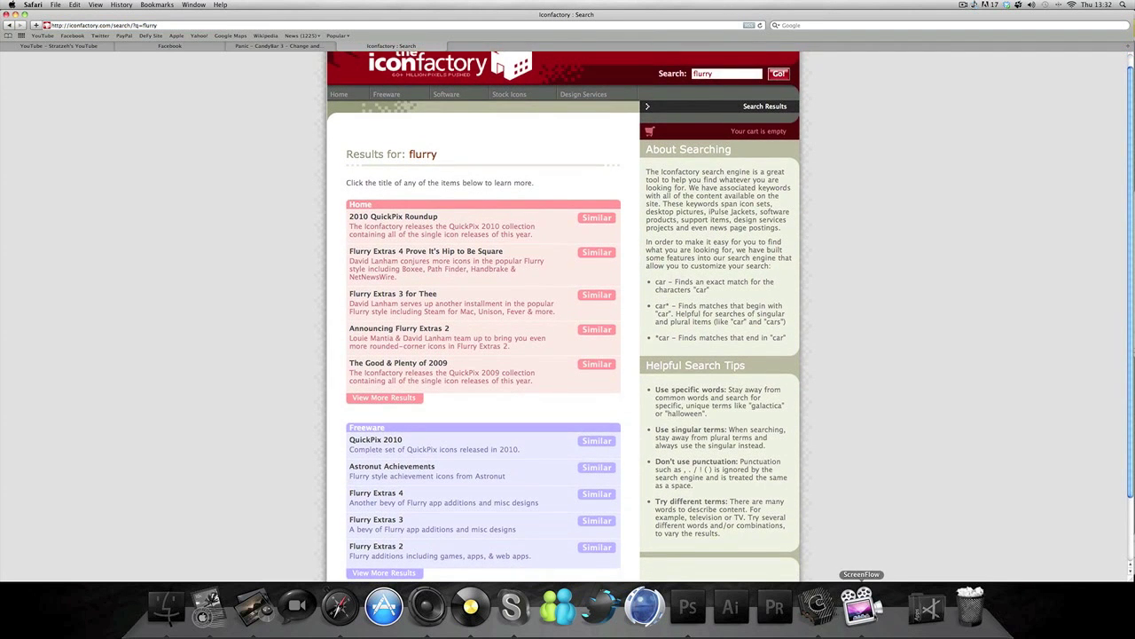
click(858, 605)
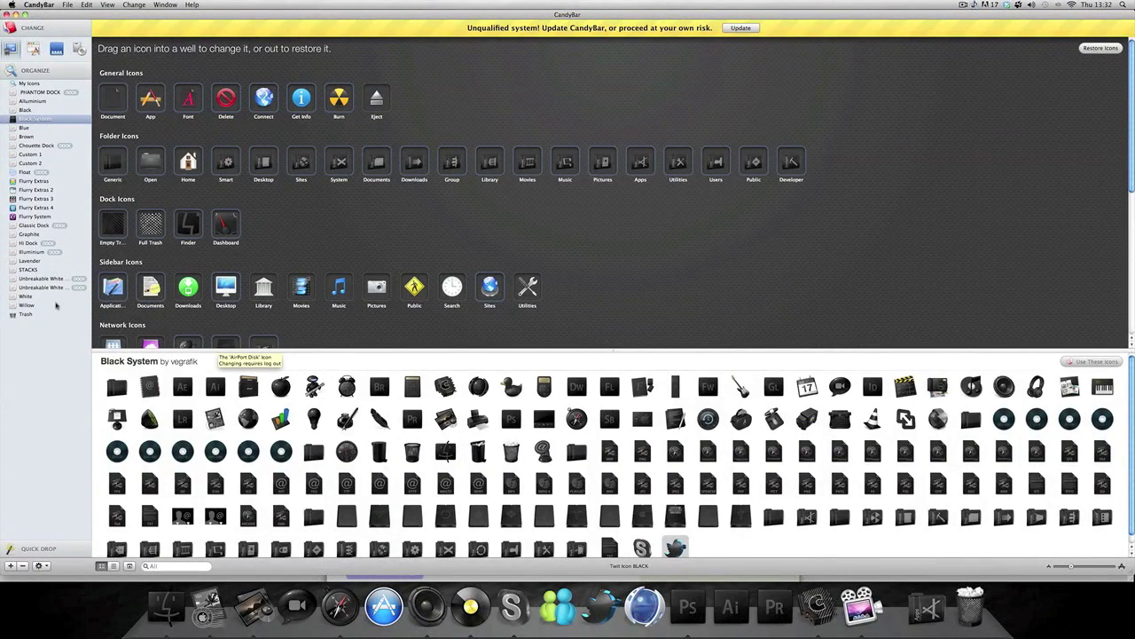
click(40, 182)
click(41, 189)
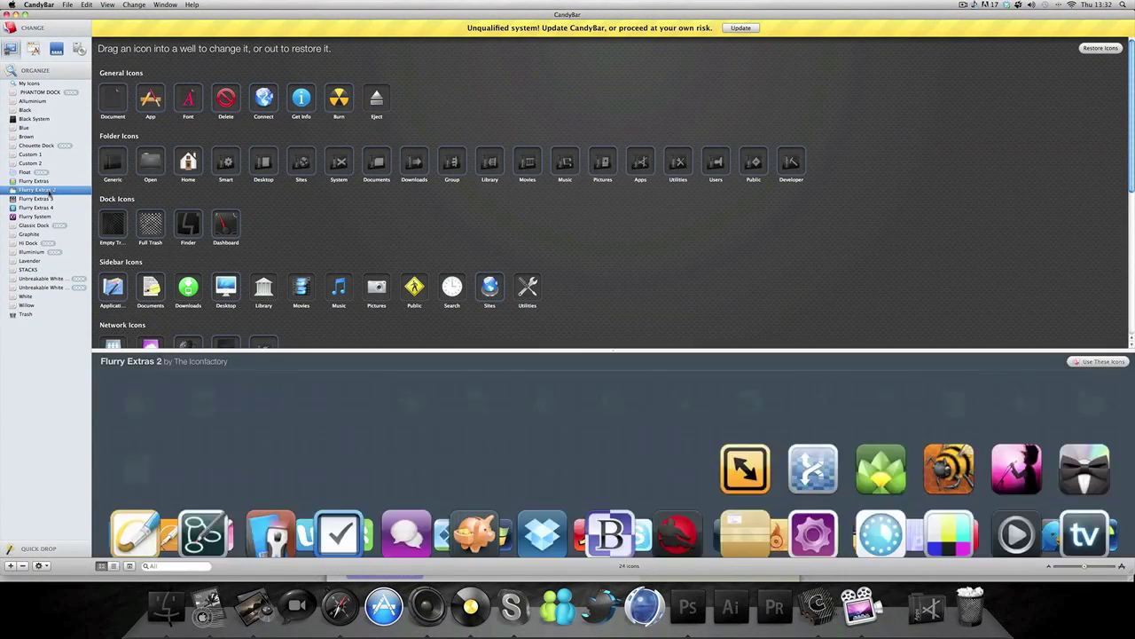
click(45, 198)
click(47, 207)
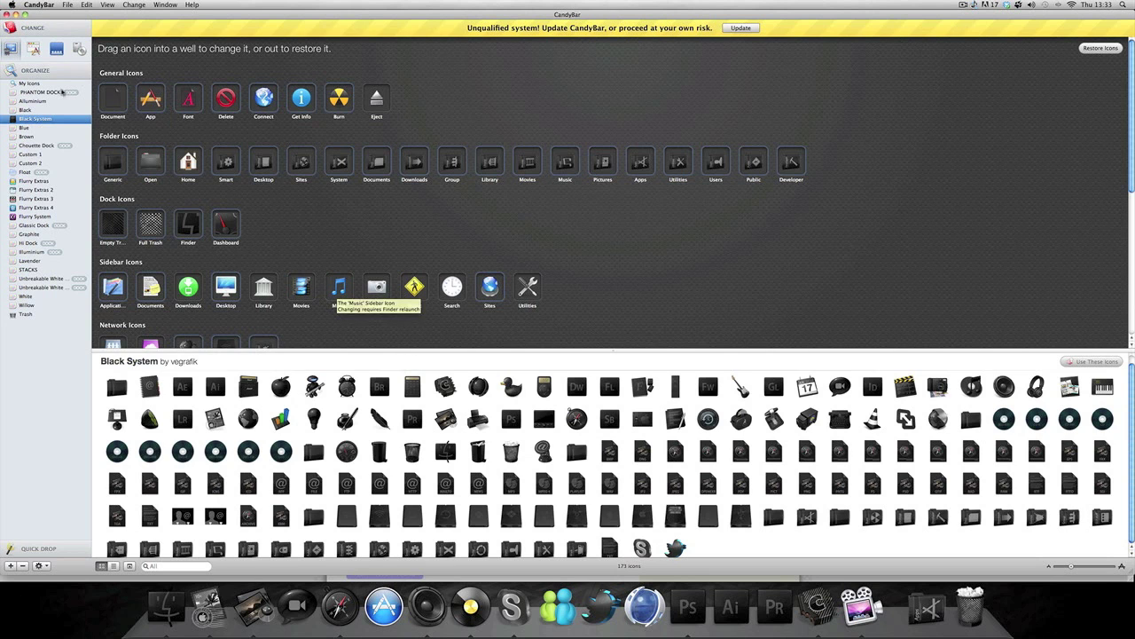
In the Applications pane, drag the Black System Ps icon onto Adobe Photoshop, then open dock appearance settings
click(32, 49)
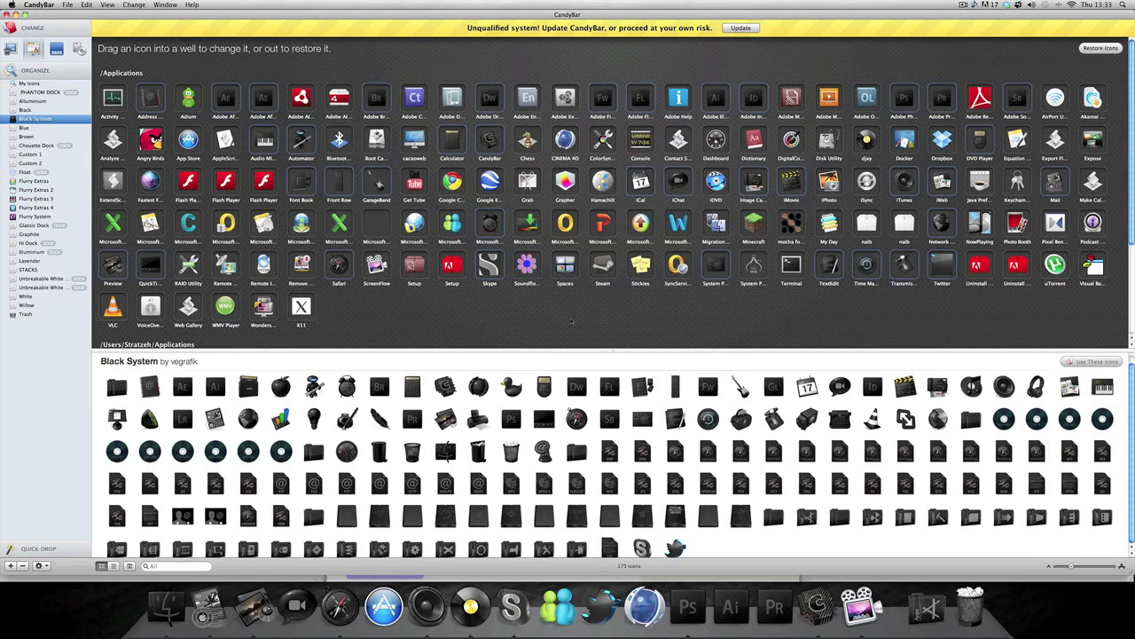
drag(511, 418, 906, 106)
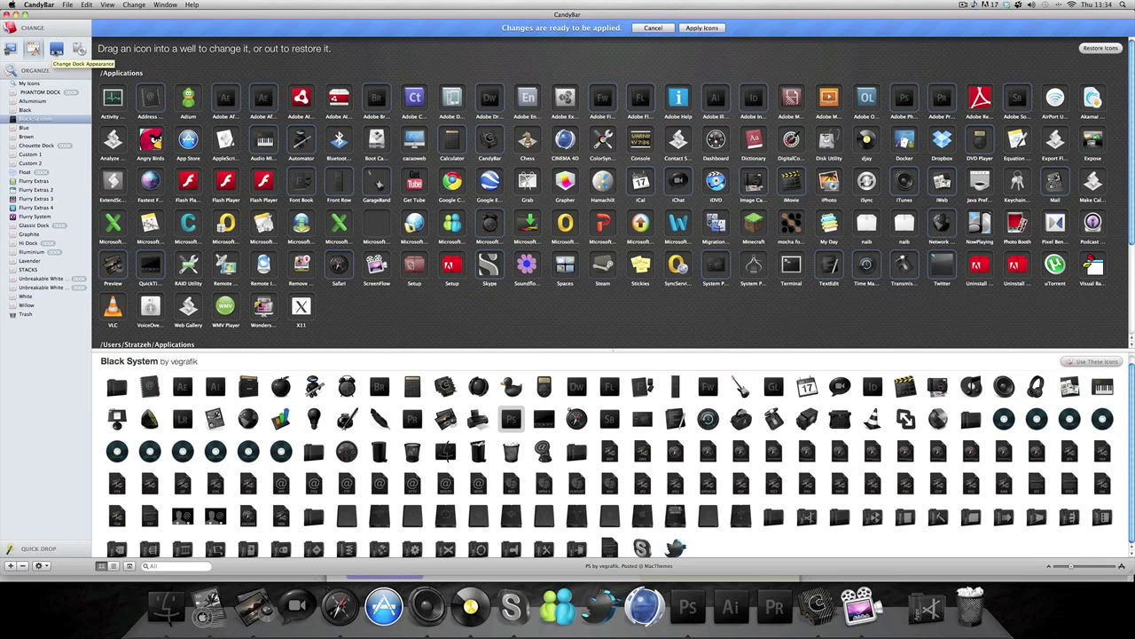
click(56, 51)
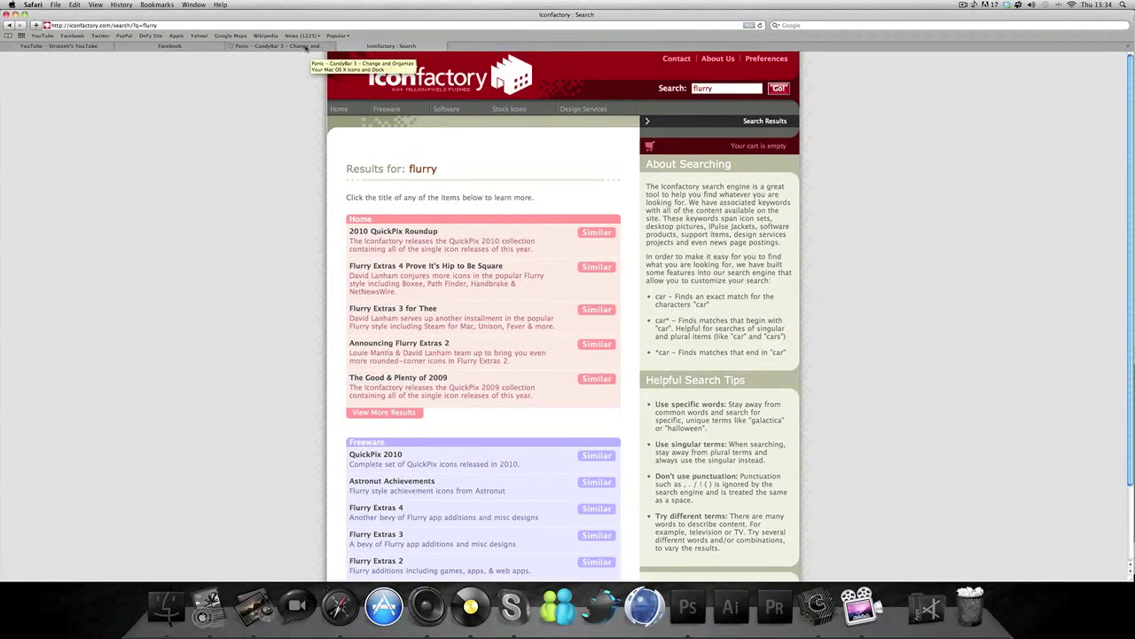
Go to deviantart.com in Safari
click(278, 46)
click(193, 25)
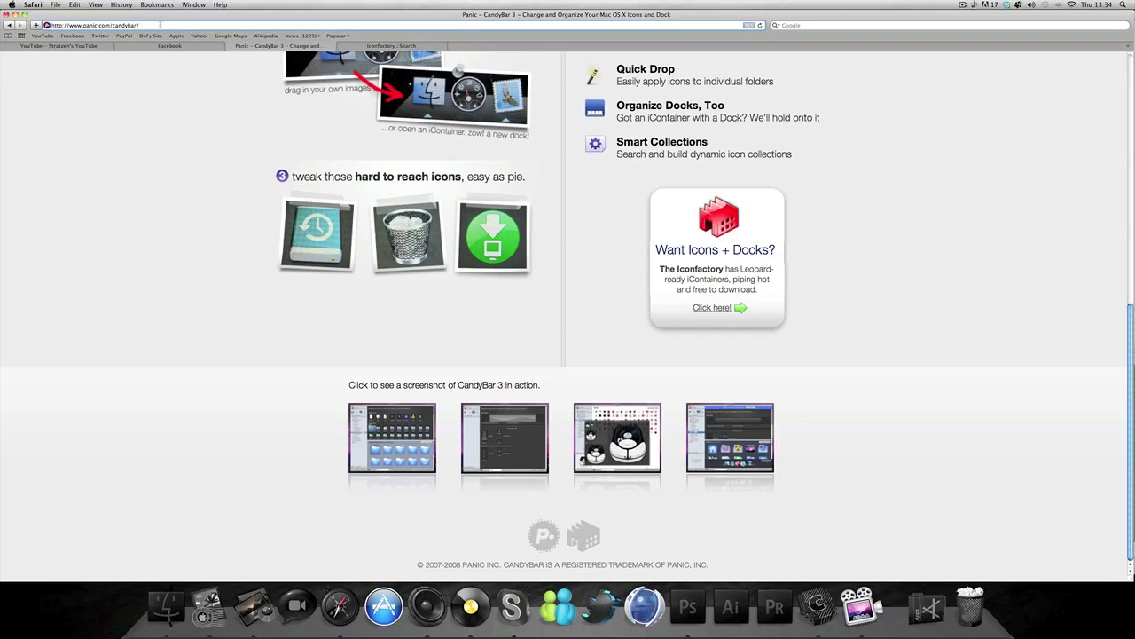
text(deviantart.com/)
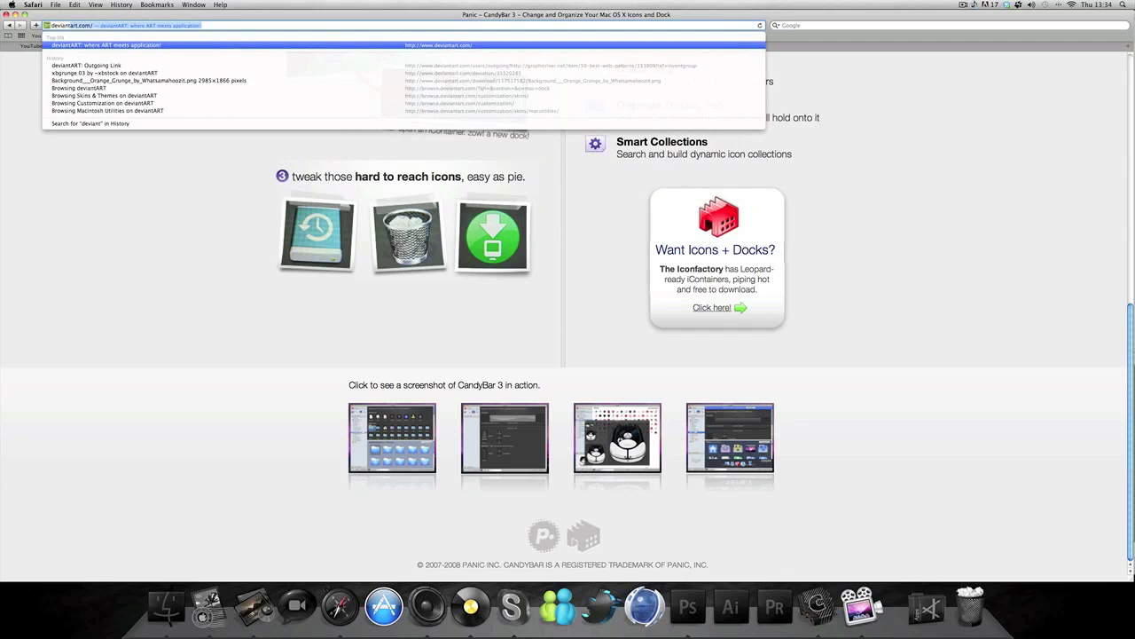
key(Return)
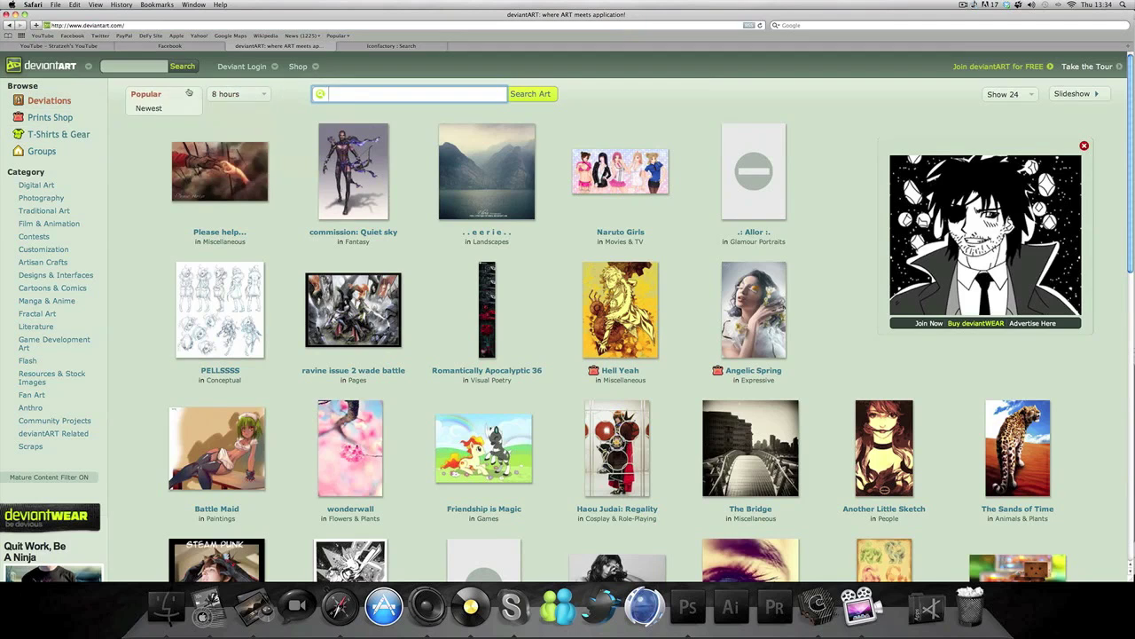
Search deviantART for Mac docks, open the Wooden MAC Finder page, then return to CandyBar
mouse_move(175, 96)
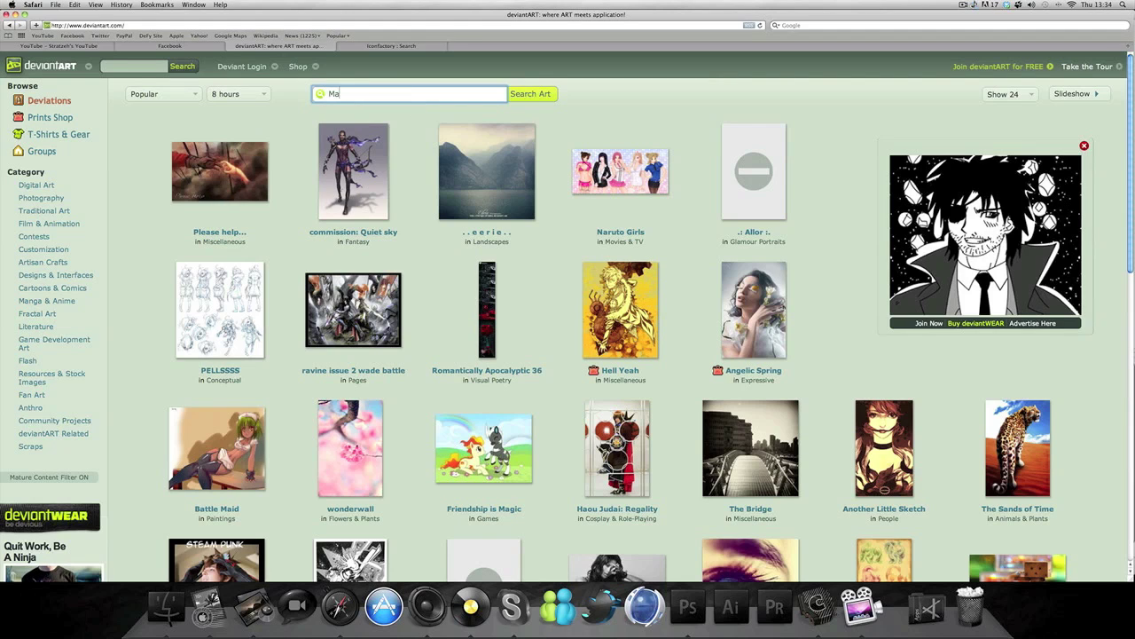
text(c docks)
key(Return)
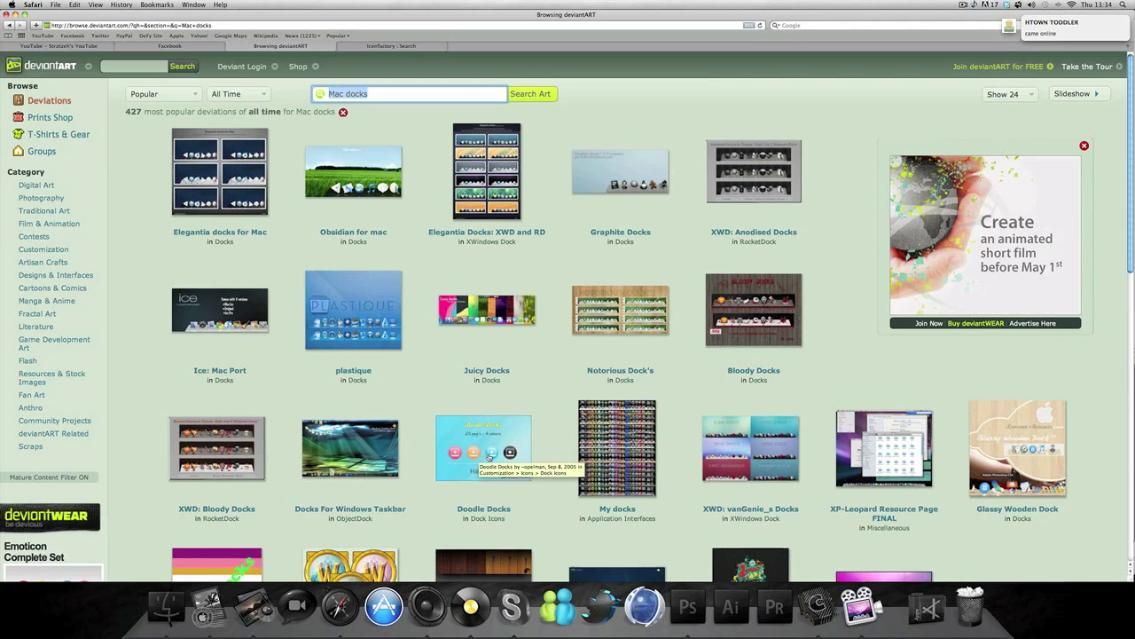
scroll(625, 471, down, 5)
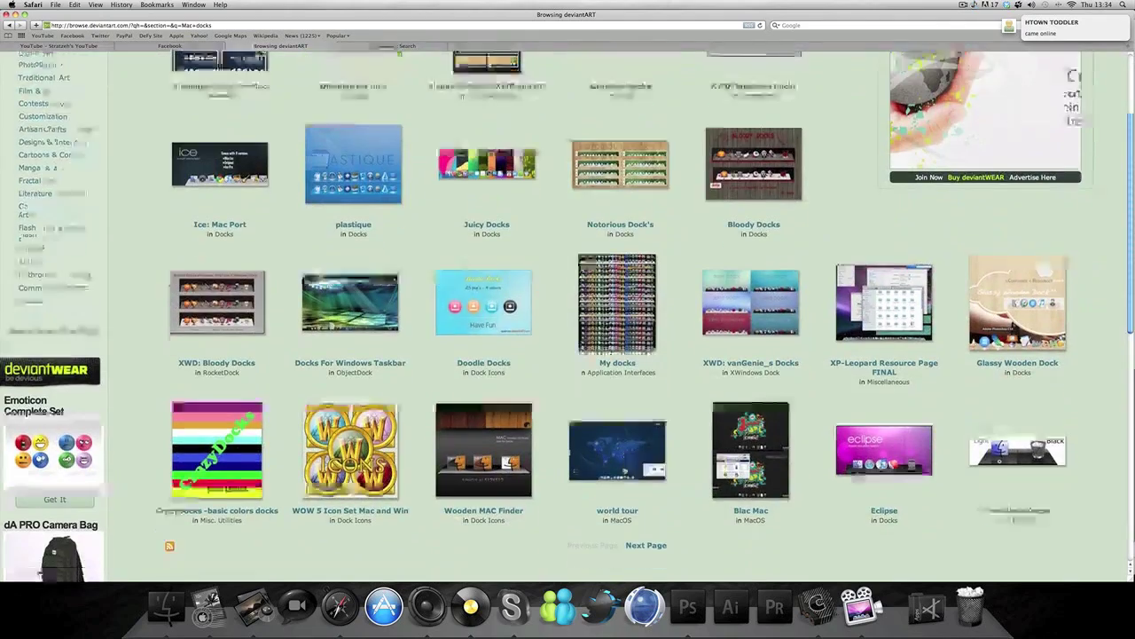
scroll(624, 472, up, 10)
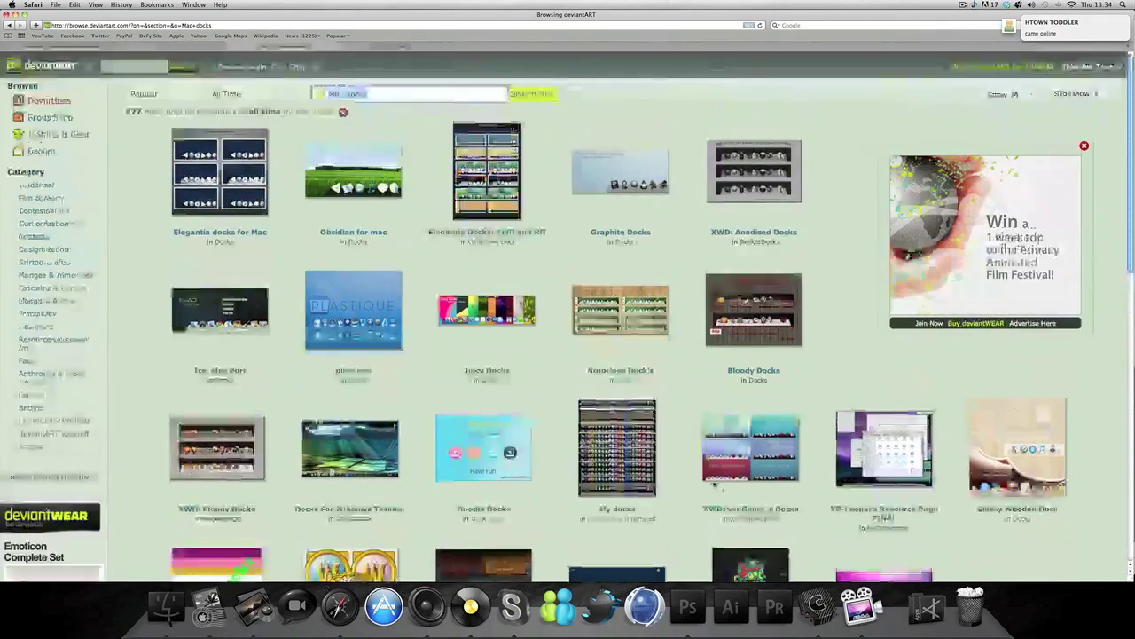
scroll(715, 483, down, 15)
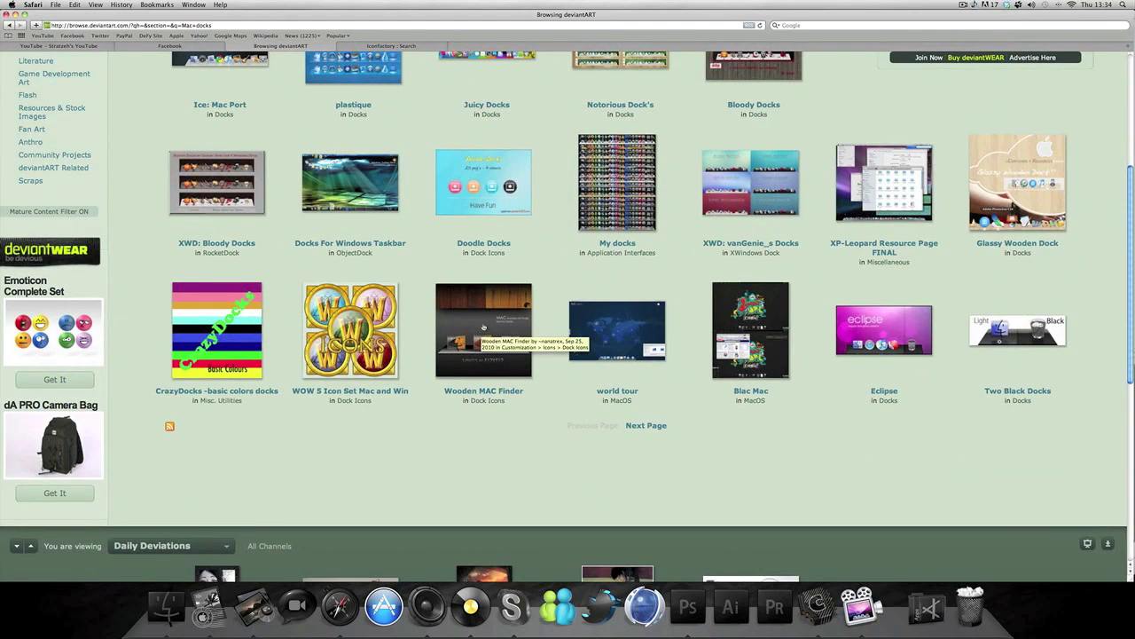
click(490, 366)
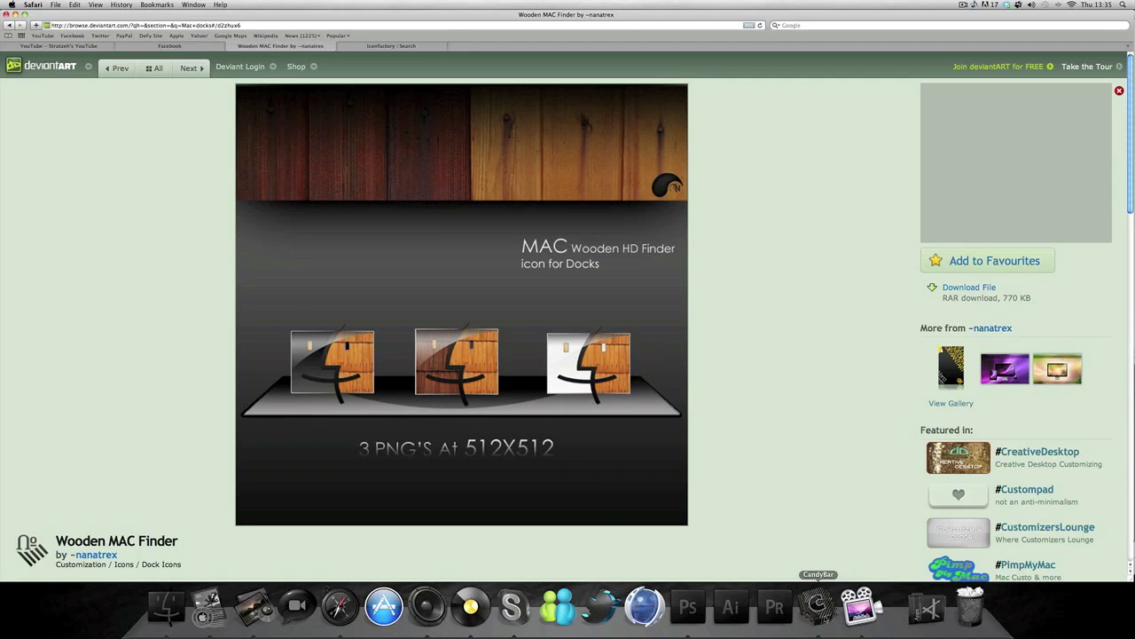
click(817, 606)
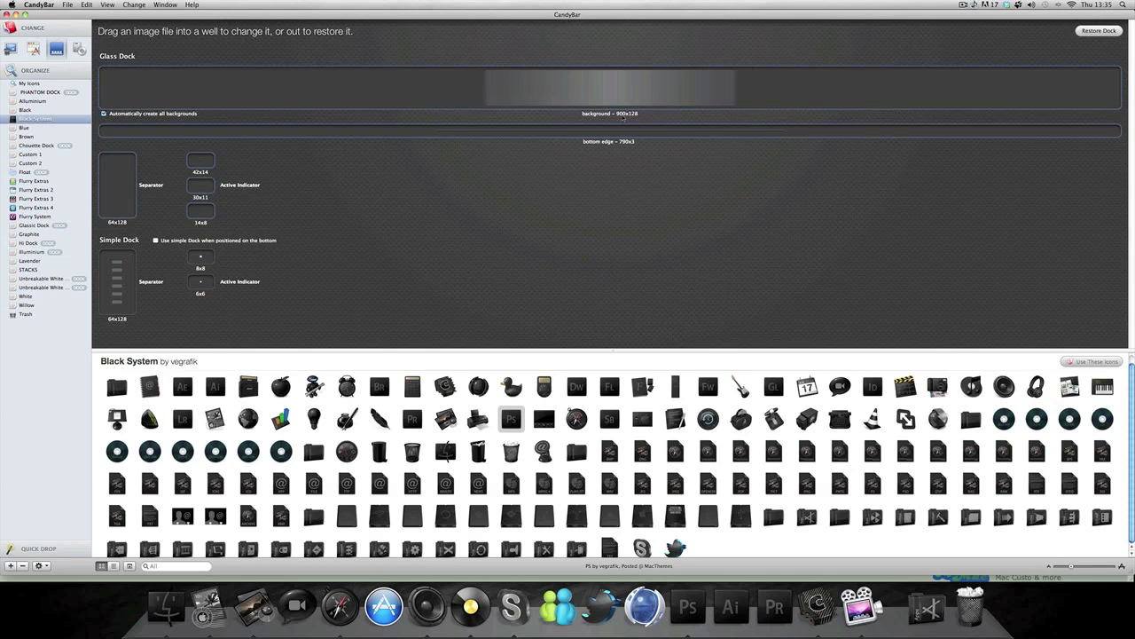
click(688, 606)
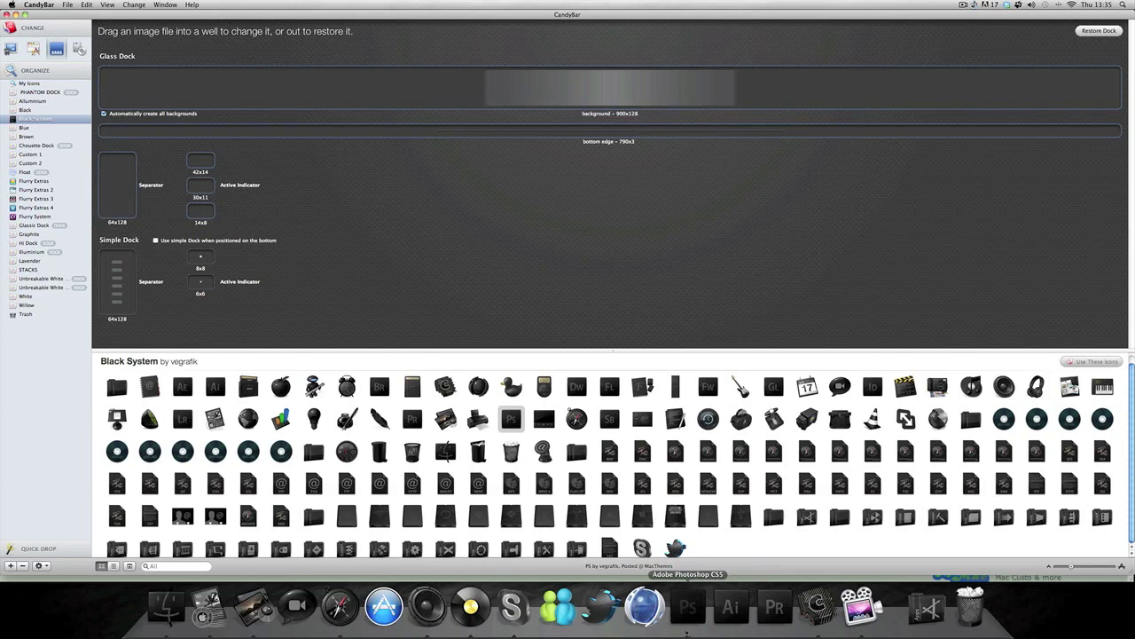
click(70, 5)
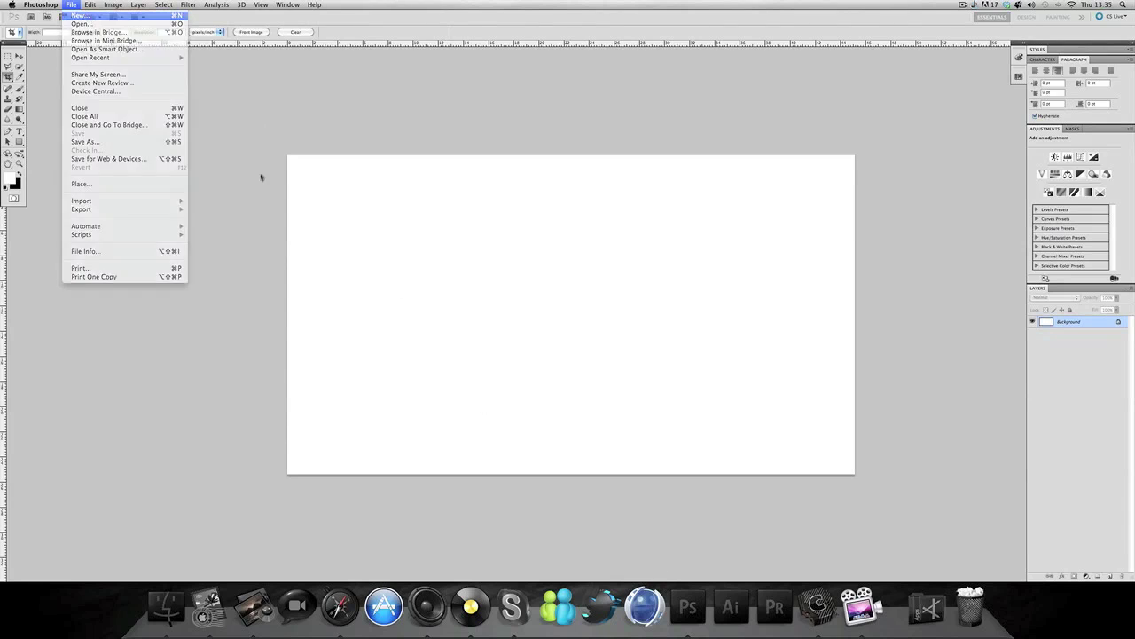
key(super+n)
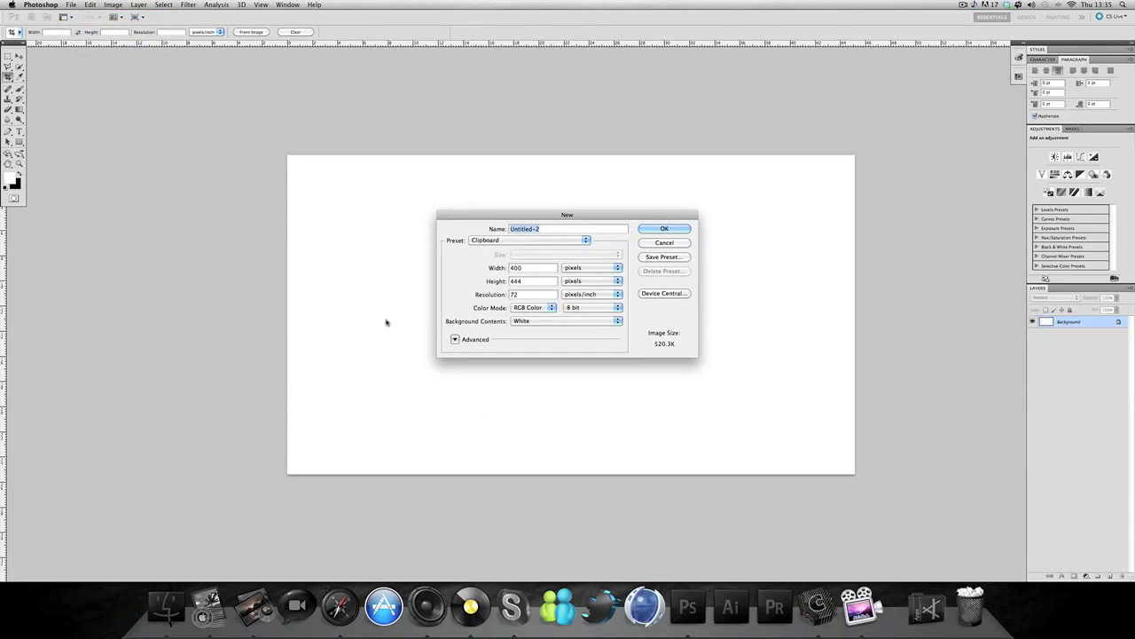
click(541, 271)
double_click(515, 267)
text(900)
double_click(517, 281)
text(128)
click(663, 243)
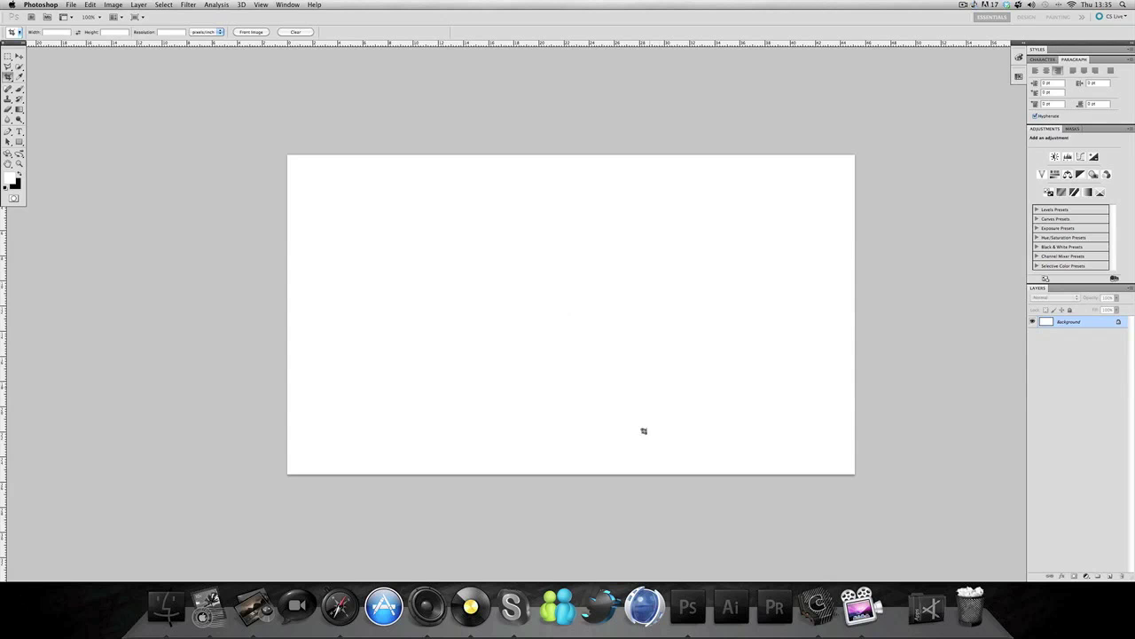
click(817, 606)
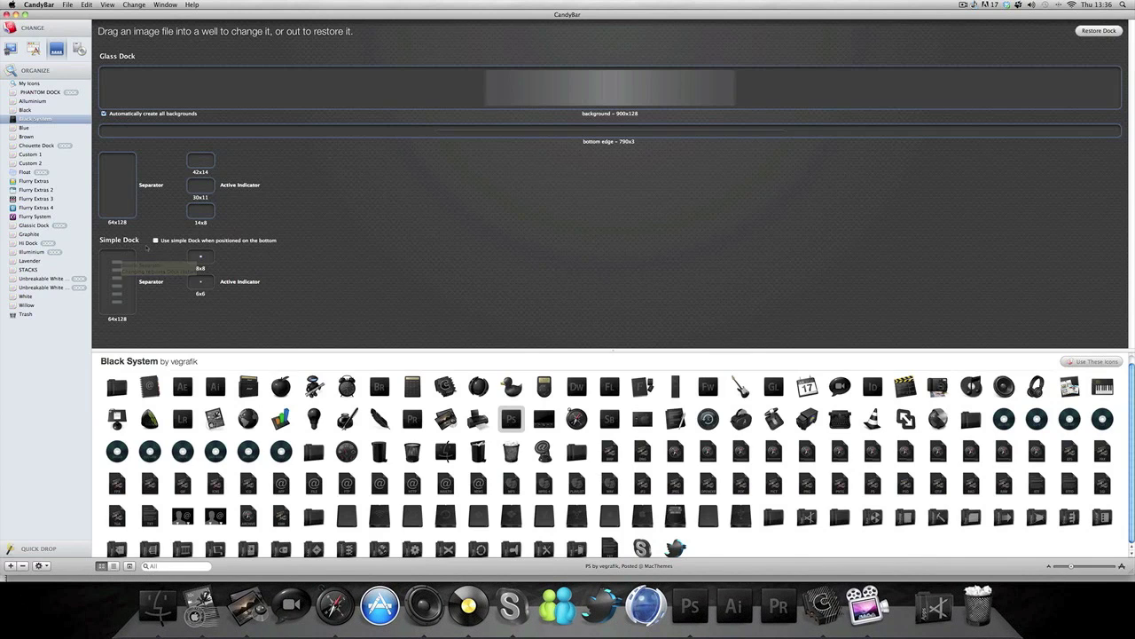
click(155, 240)
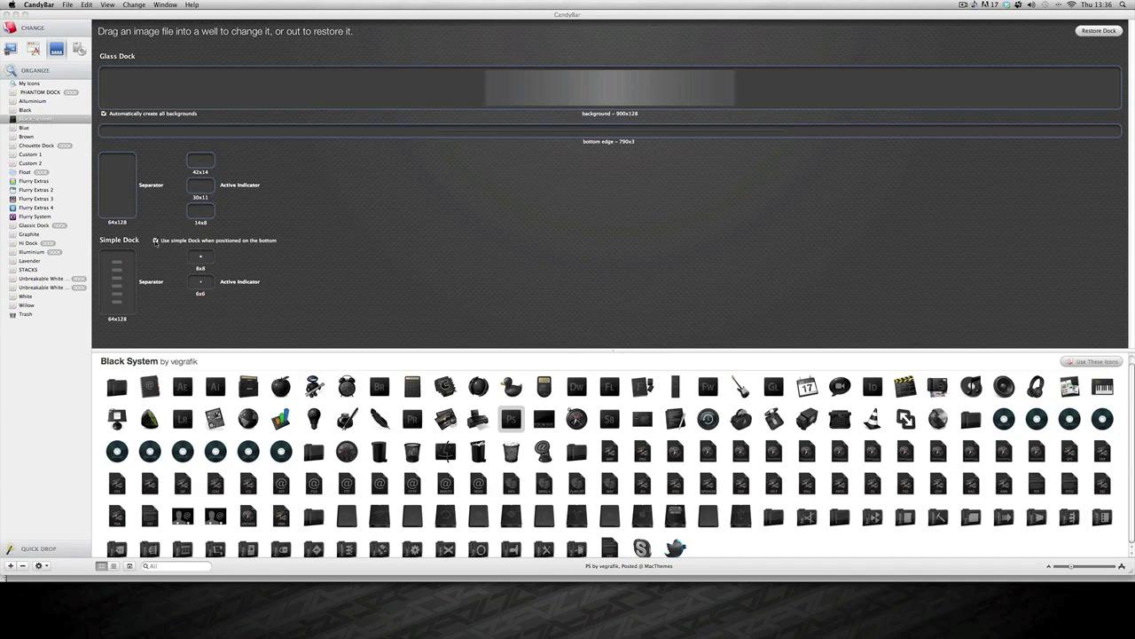
click(156, 241)
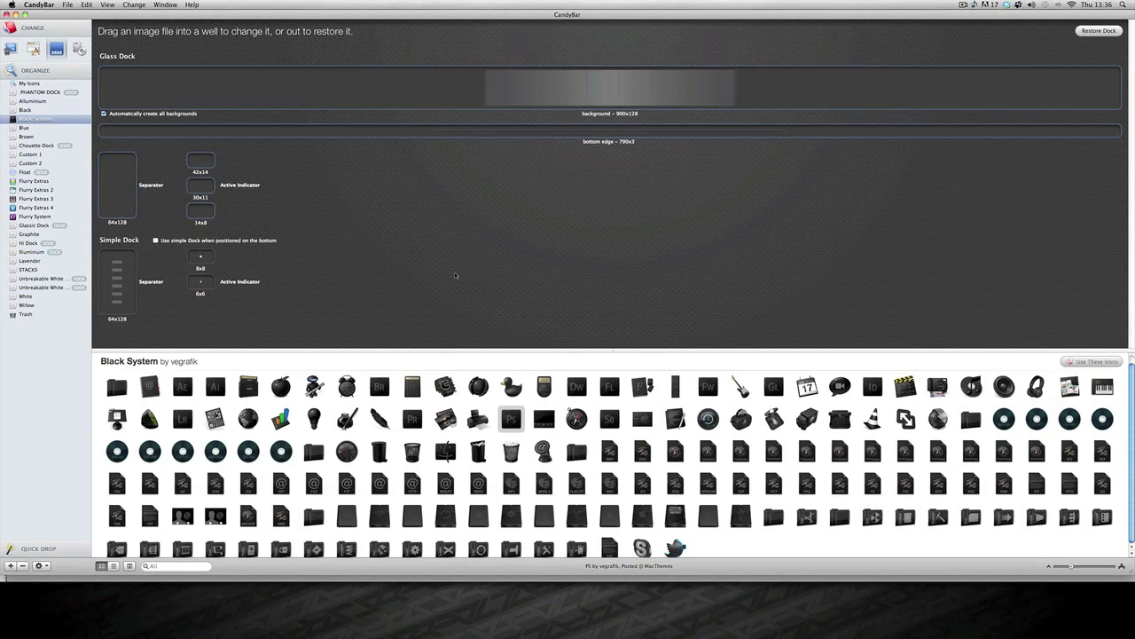
click(1096, 32)
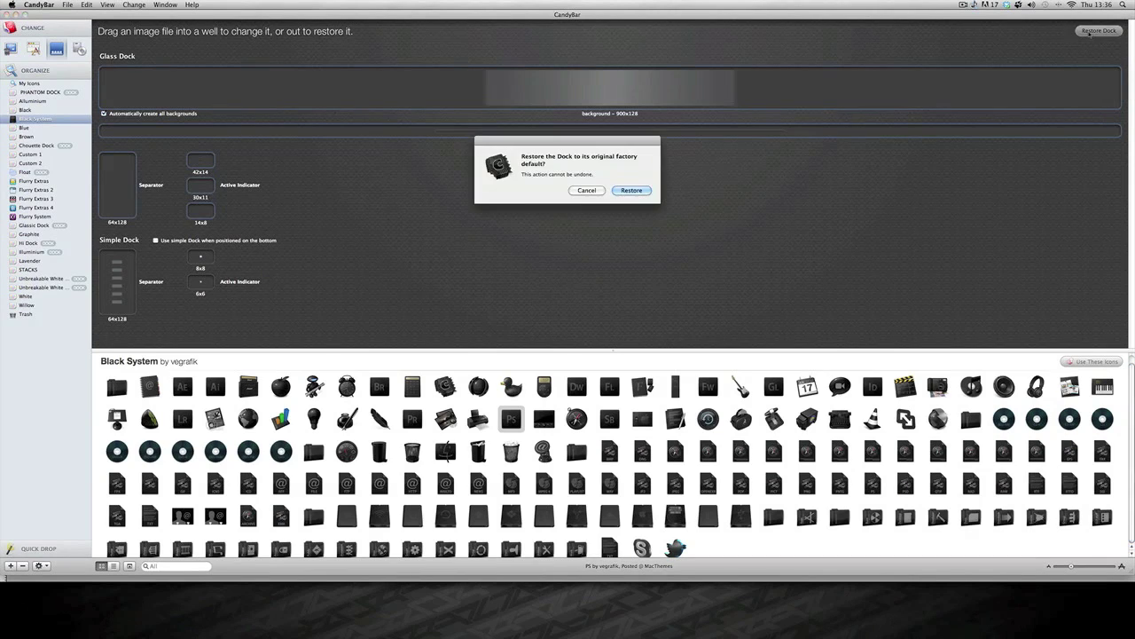
click(586, 190)
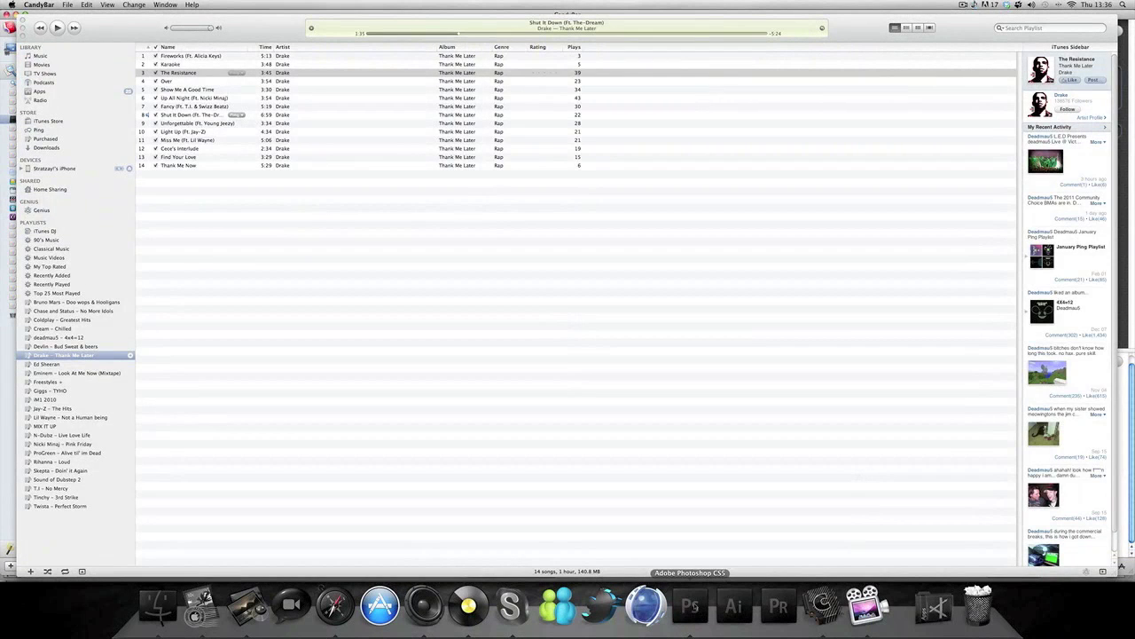
click(690, 605)
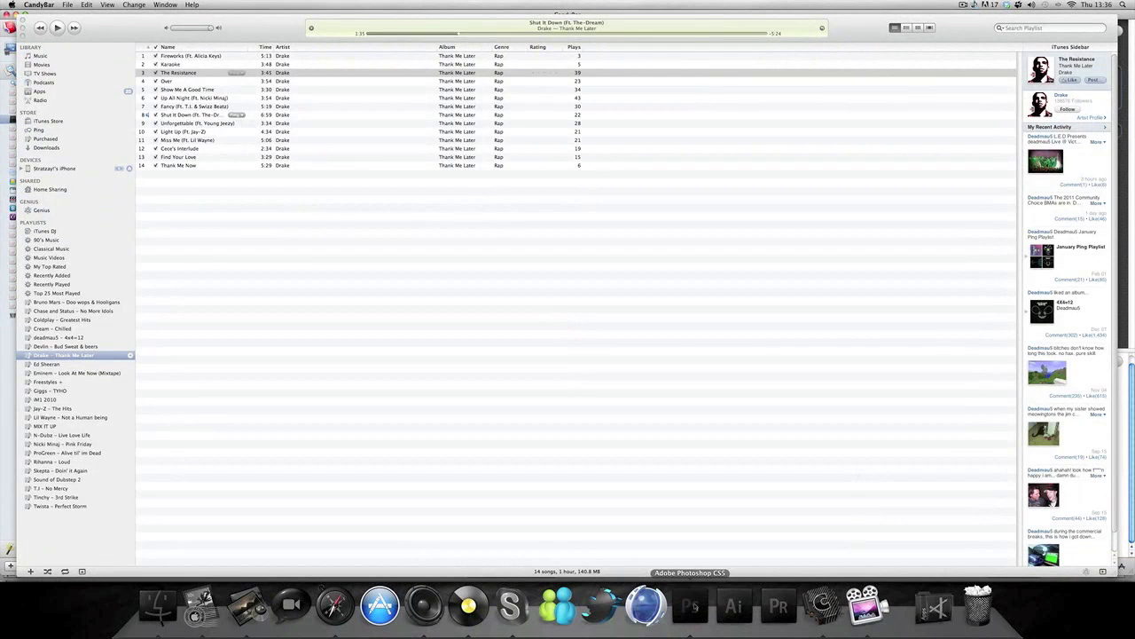
click(823, 605)
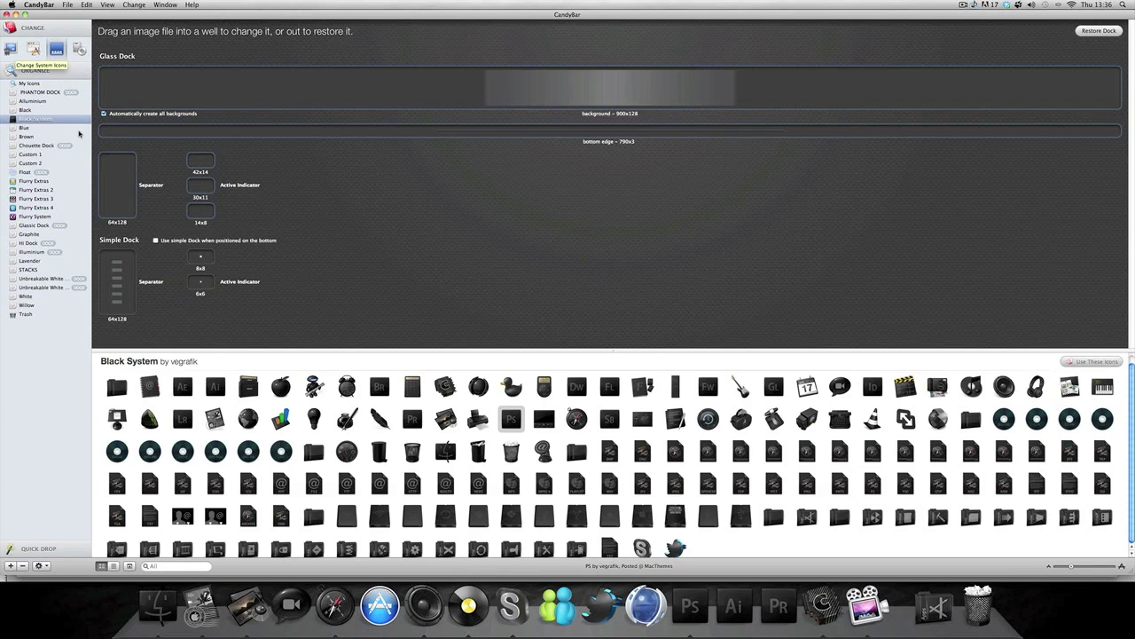
In Photoshop, create a new document with height 400 pixels, making it 400 by 400
click(691, 606)
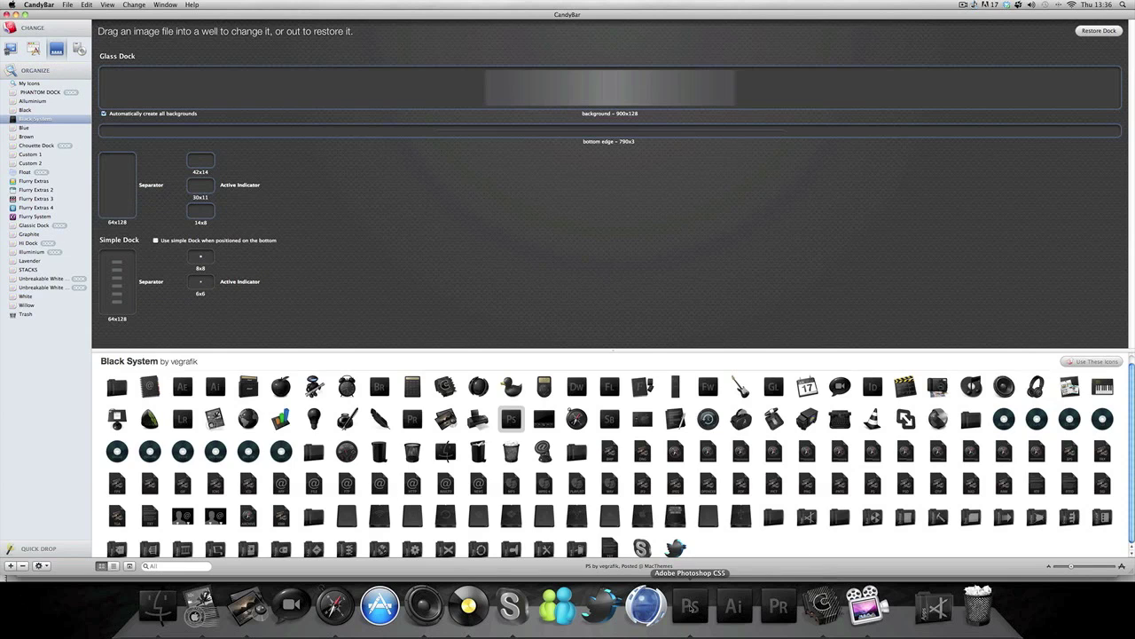
click(73, 6)
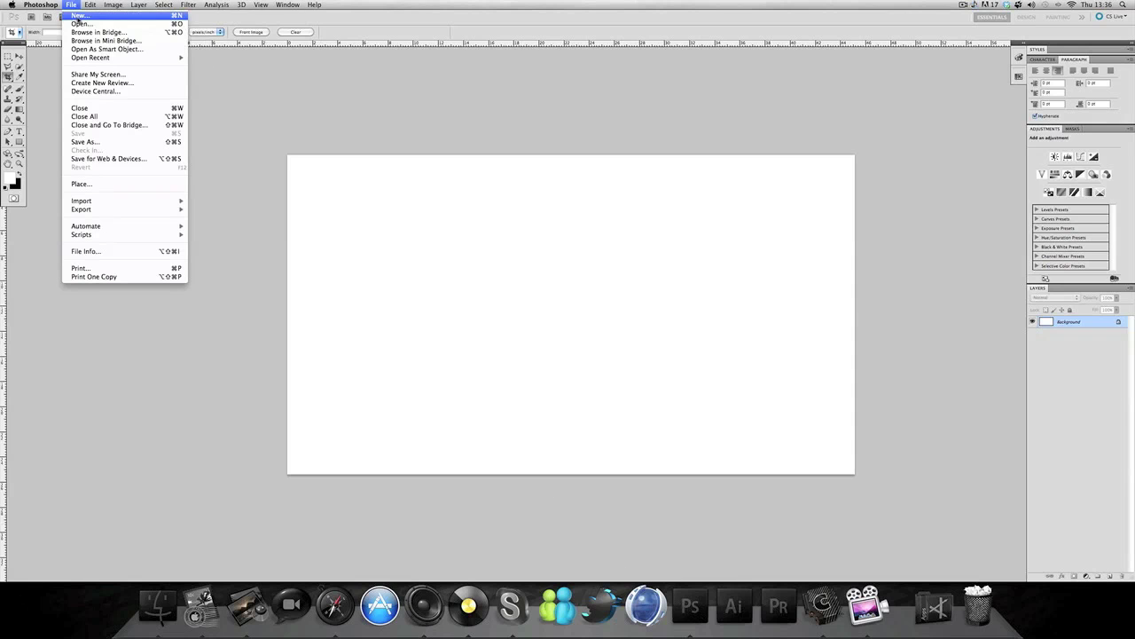
click(78, 16)
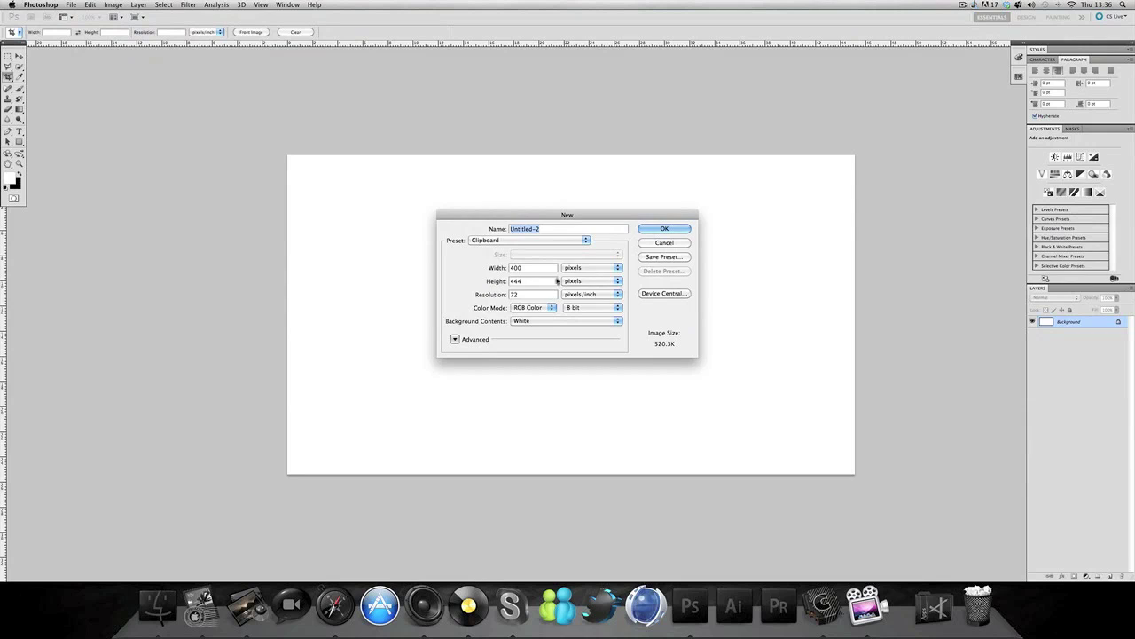
drag(533, 281, 484, 283)
text(400)
click(676, 229)
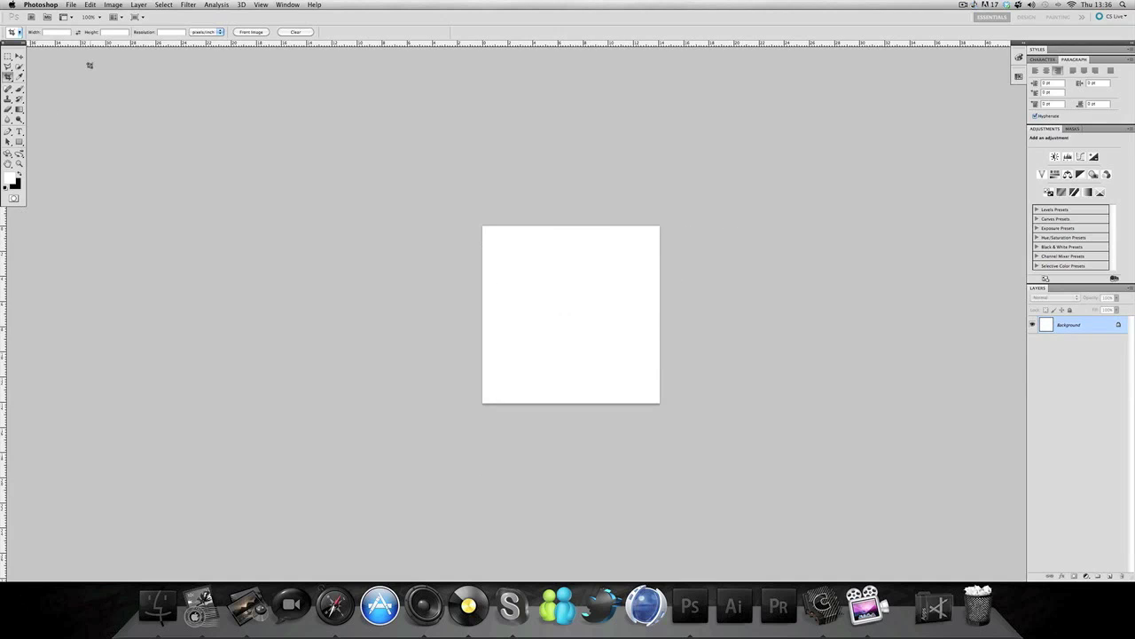
Convert the Background layer into an editable Layer 0
click(18, 56)
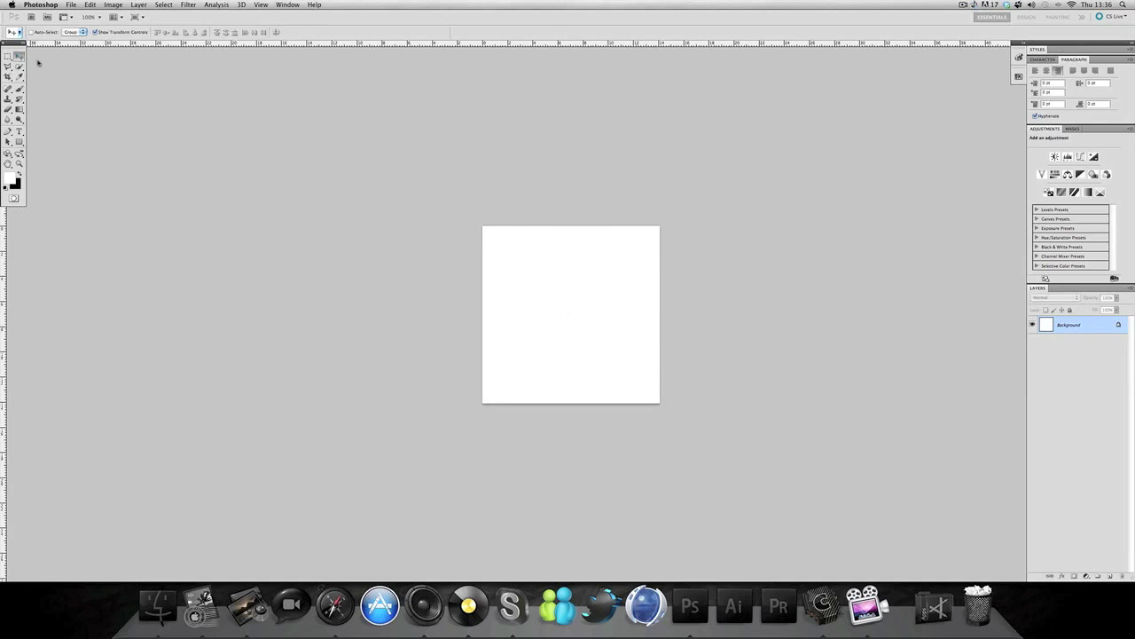
double_click(1108, 327)
key(Return)
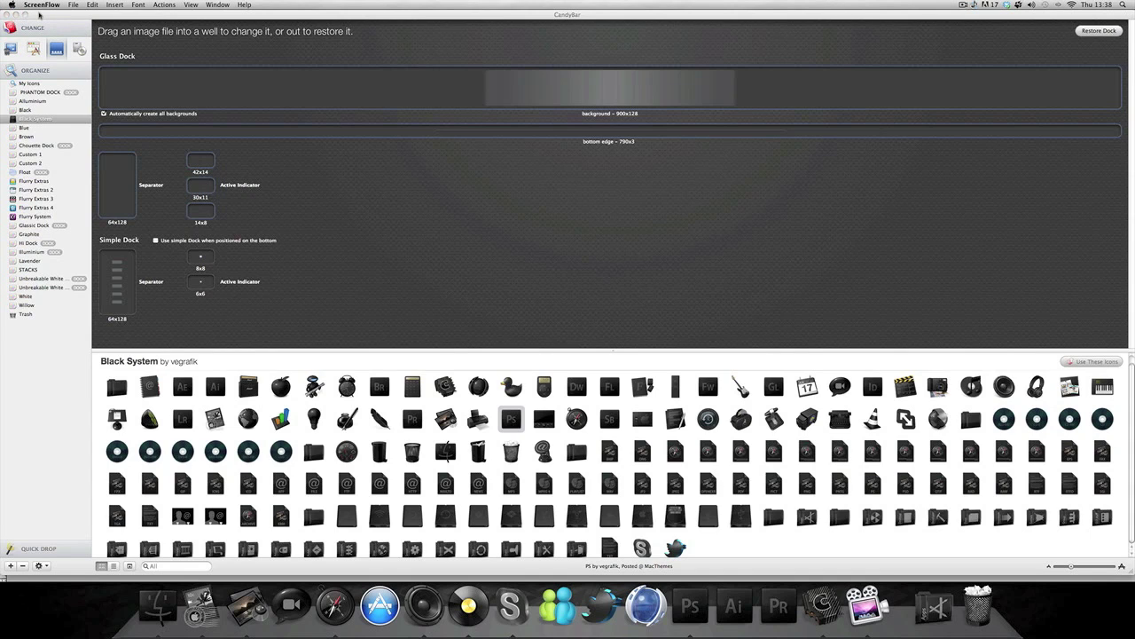
Switch between CandyBar and Photoshop, ending back in CandyBar
click(40, 15)
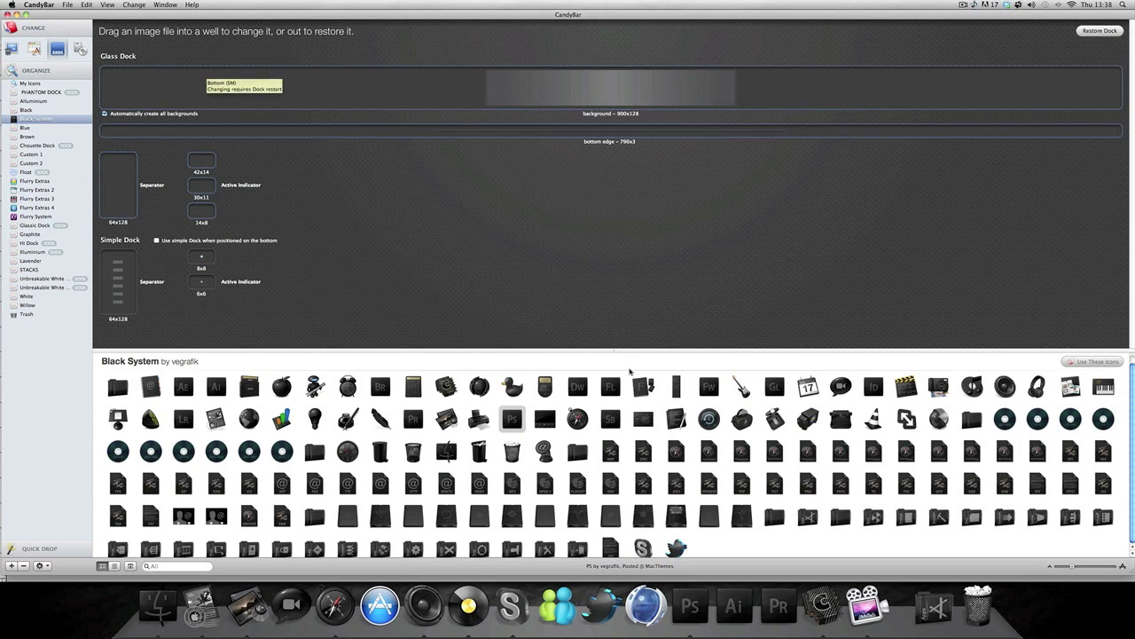
click(690, 606)
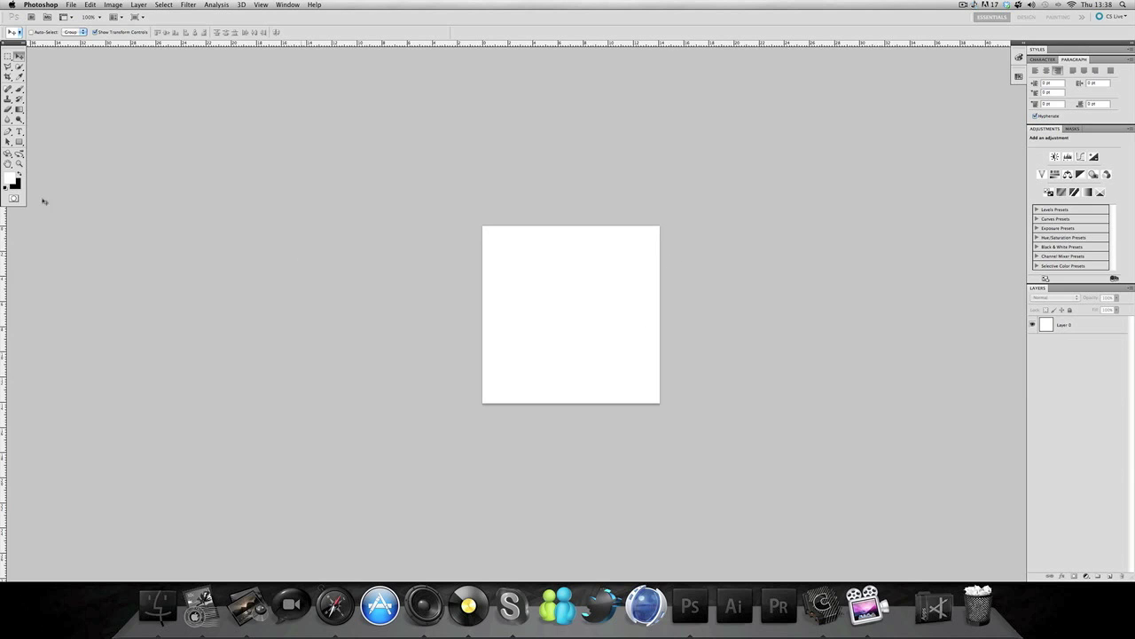
click(71, 4)
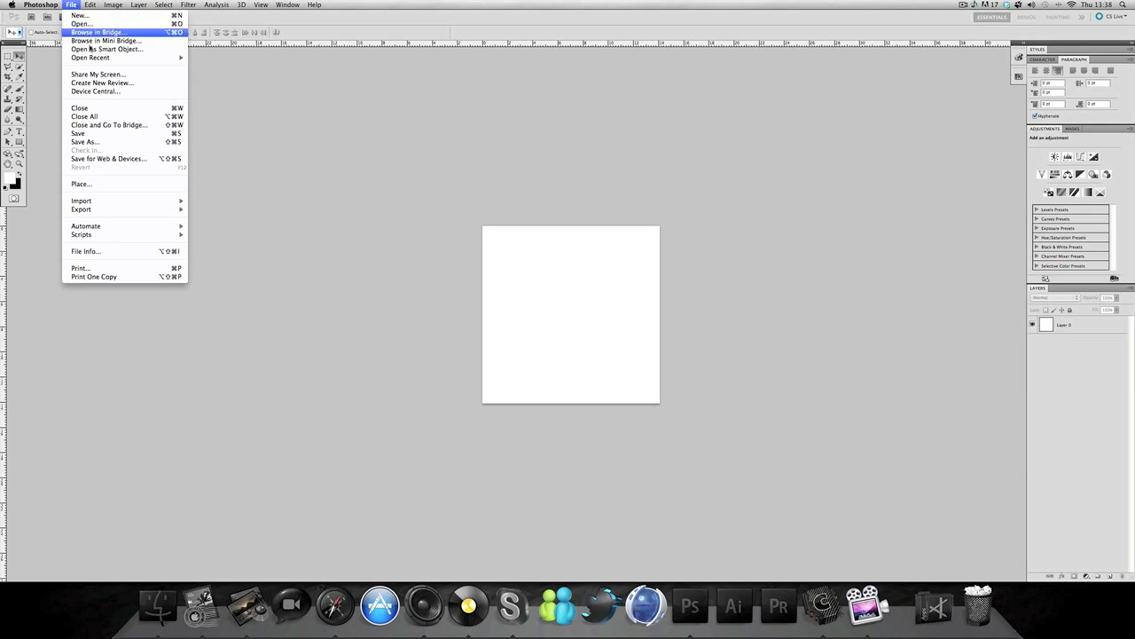
click(71, 4)
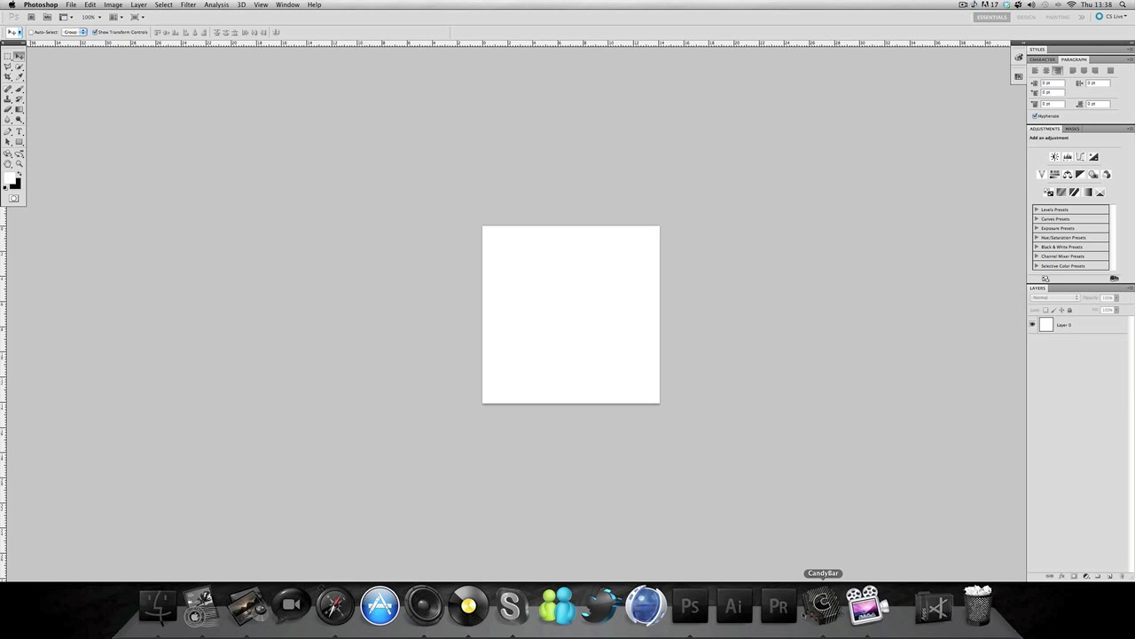
click(823, 606)
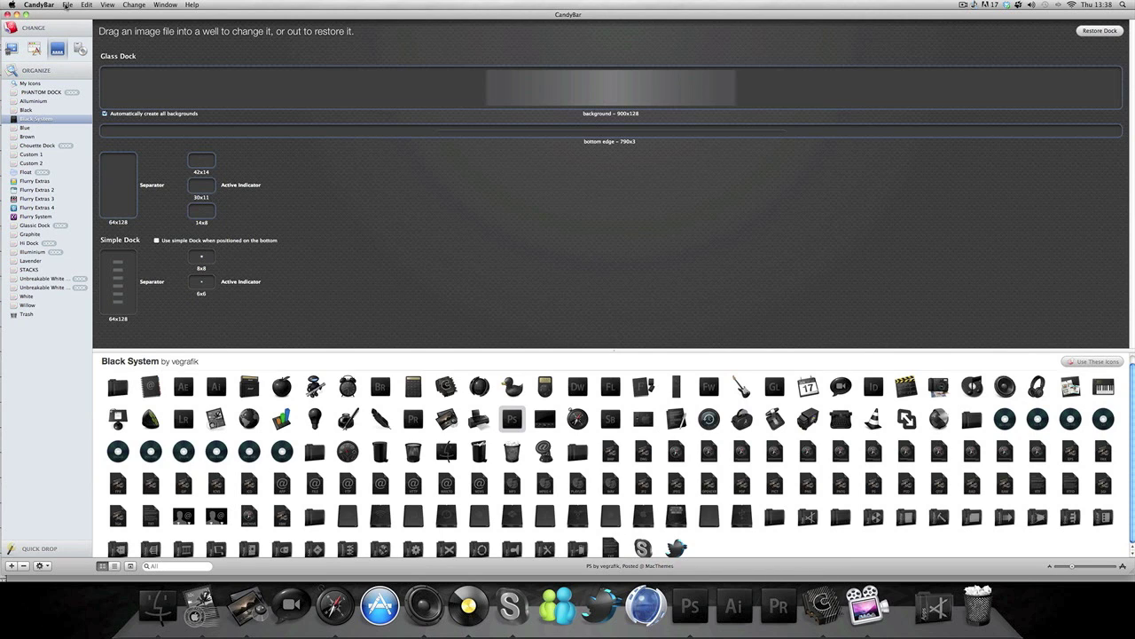
Expand the Quick Drop area, then open and close a home-folder Finder window
click(39, 548)
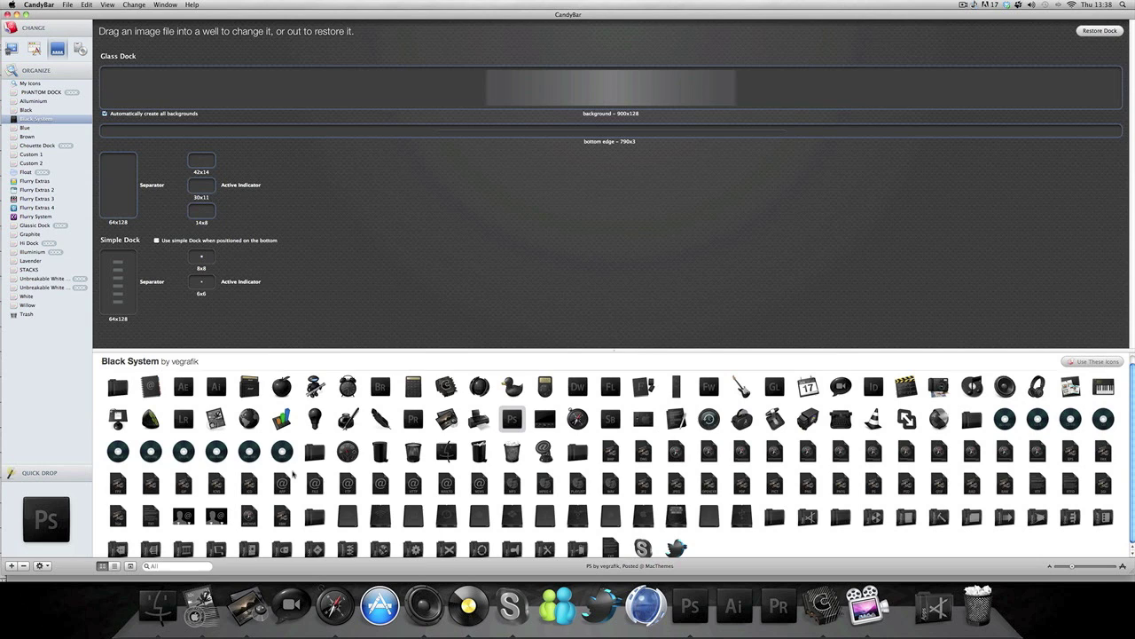
click(159, 606)
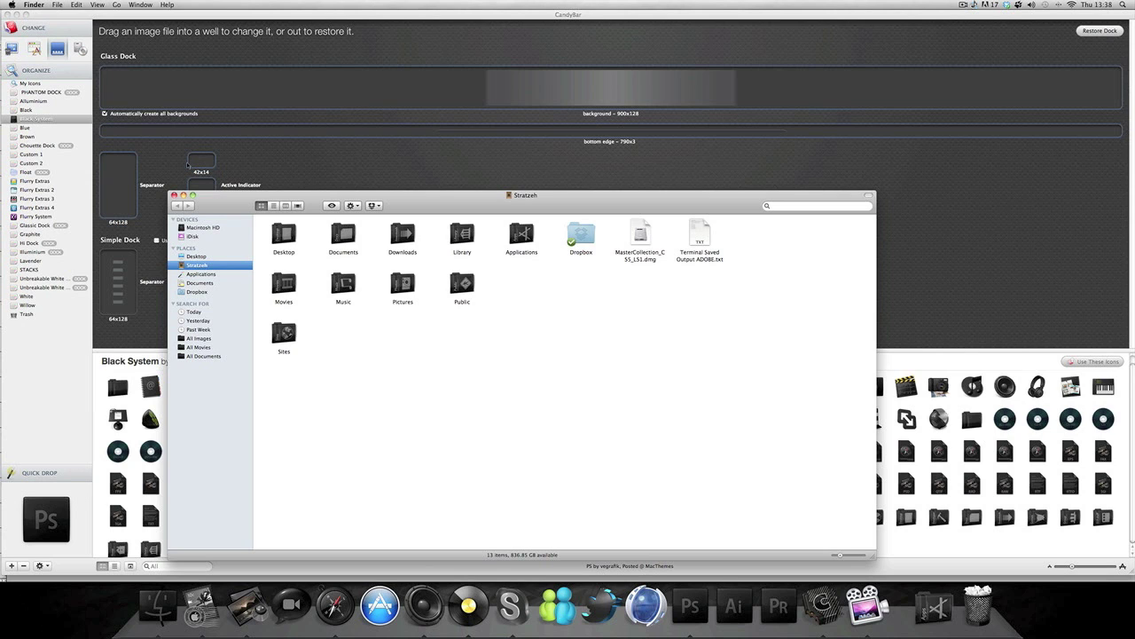
click(176, 195)
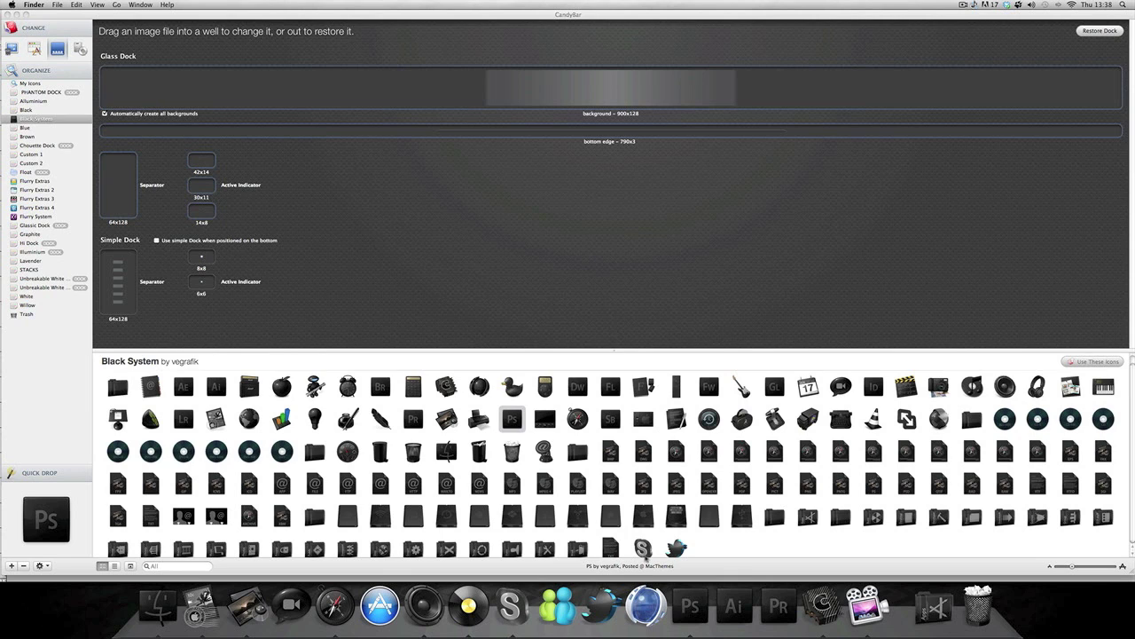
Select the Skype and Twitter icons from Black System, then show the My Icons collection
click(642, 548)
click(677, 548)
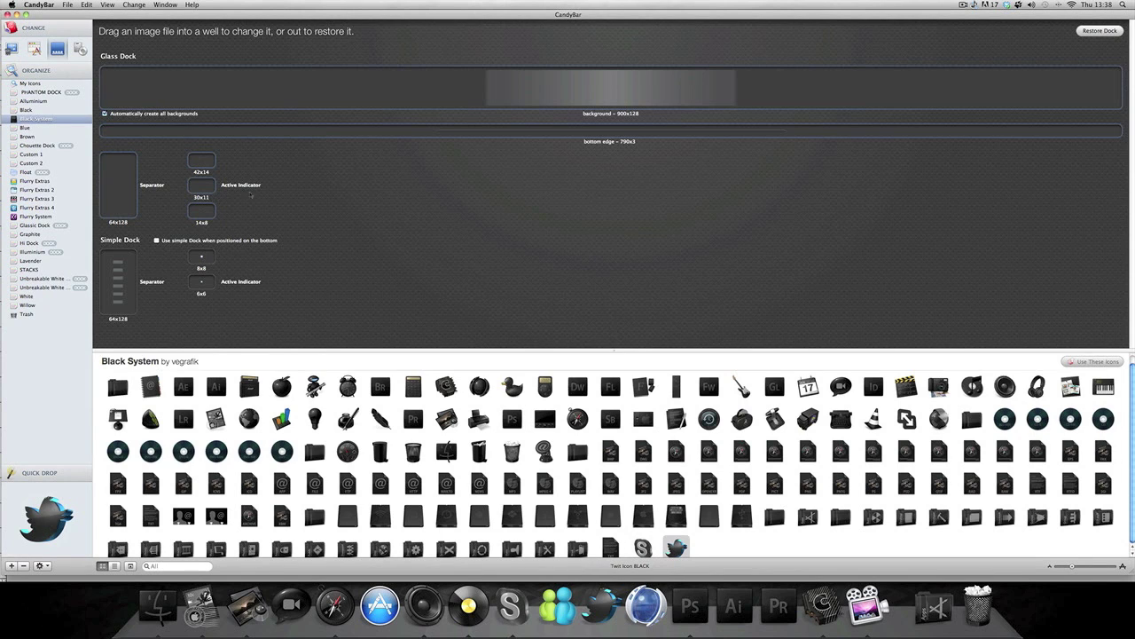
click(37, 84)
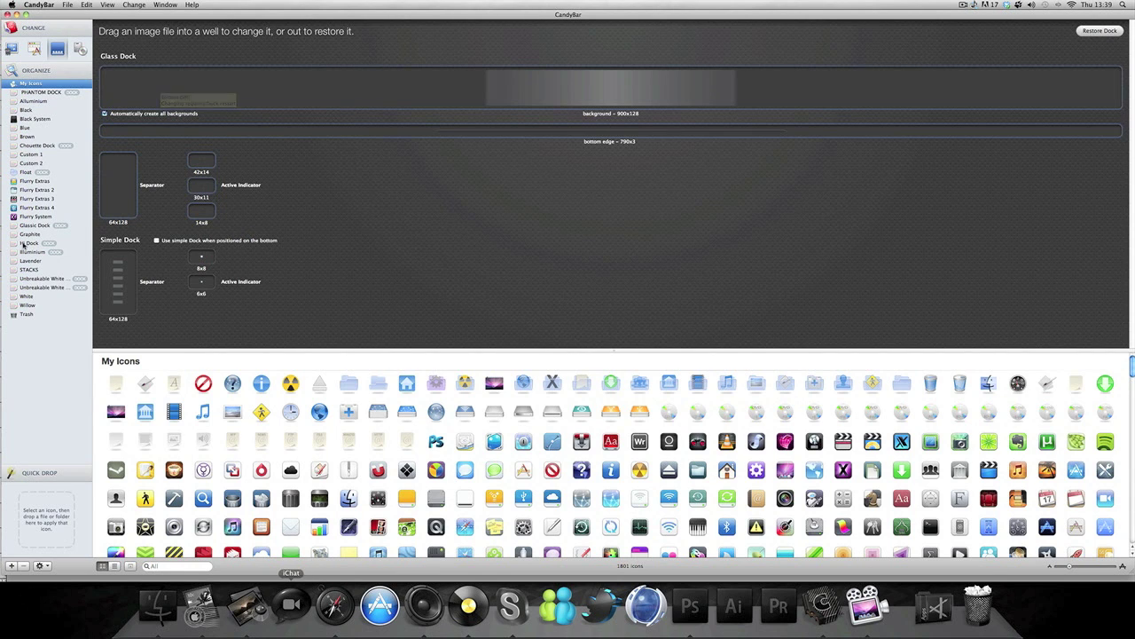
Minimise CandyBar, hide Photoshop, bring up iTunes, minimise Skype, then make Finder active on the desktop
click(18, 14)
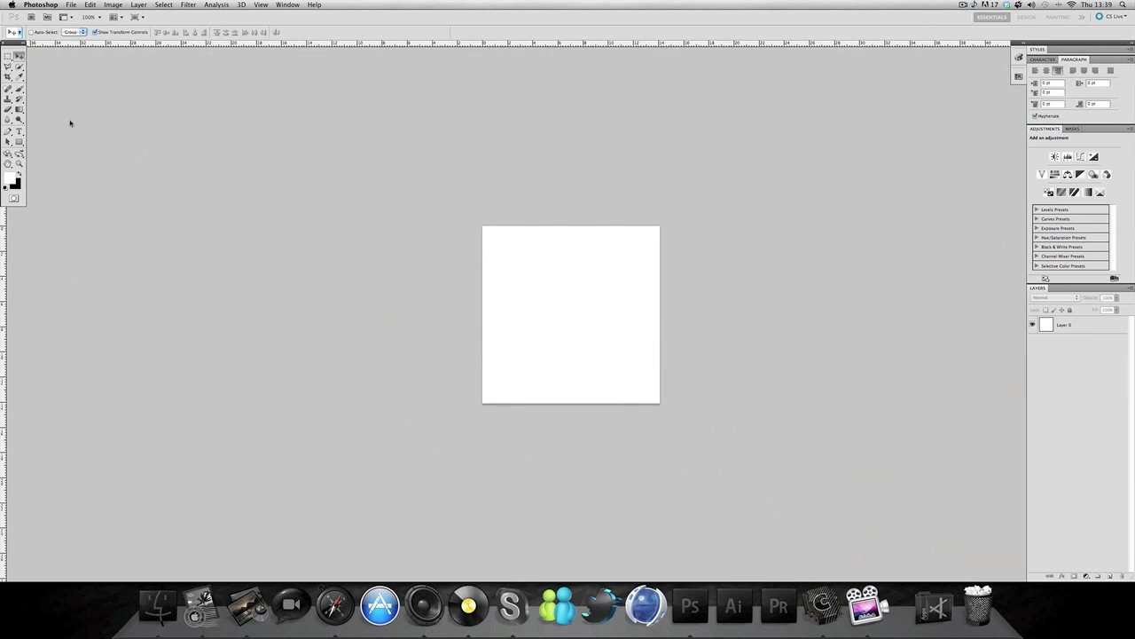
click(35, 4)
click(56, 59)
click(27, 28)
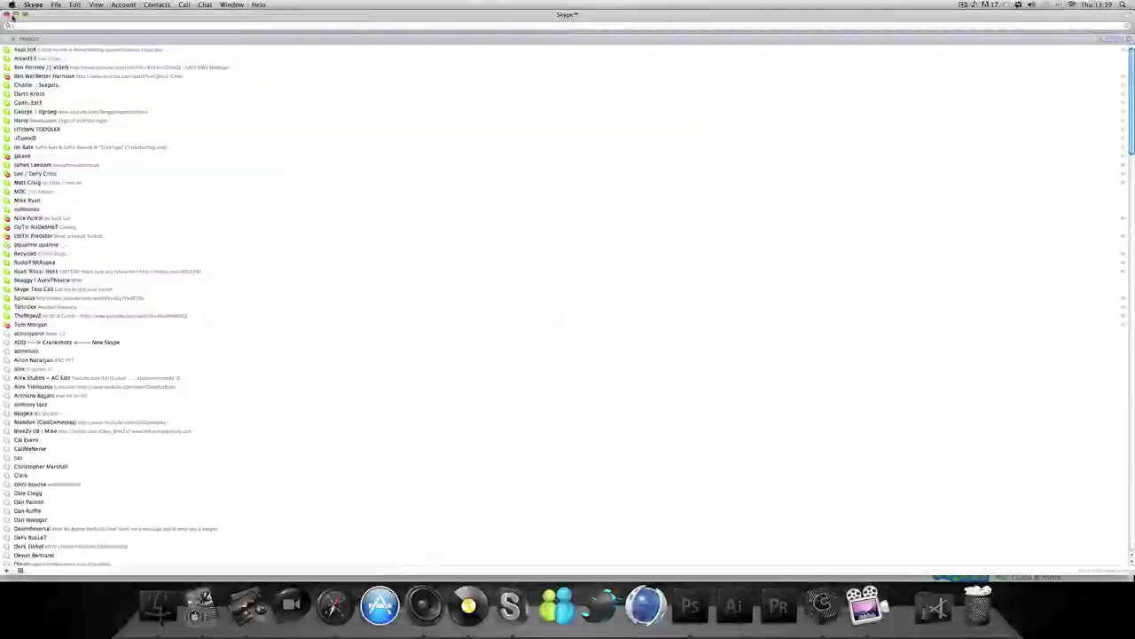
click(15, 17)
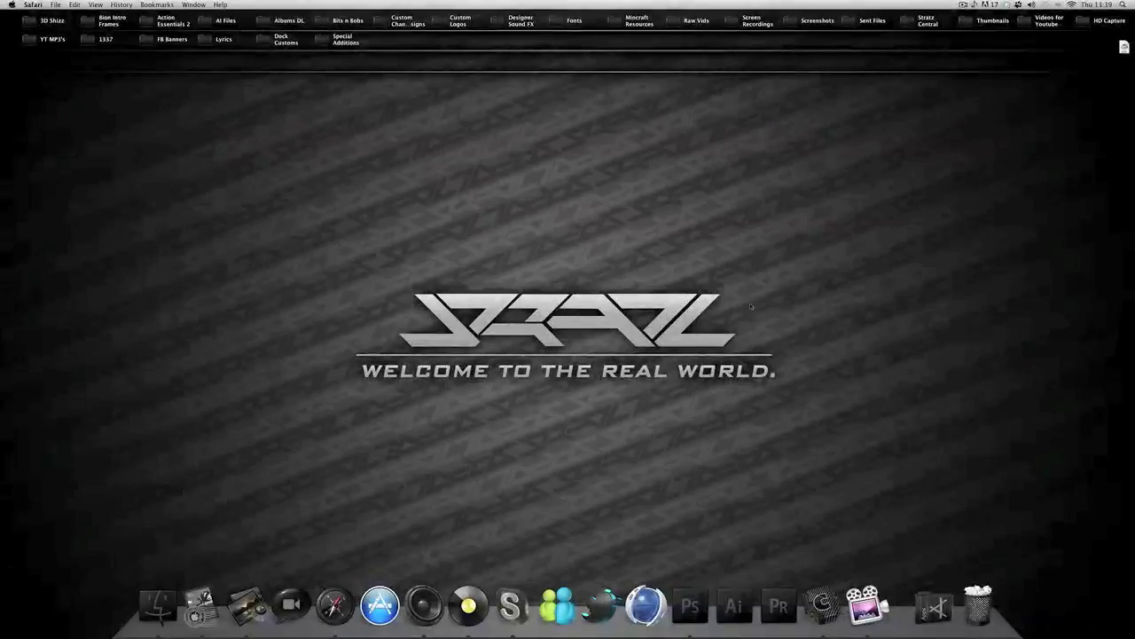
click(803, 399)
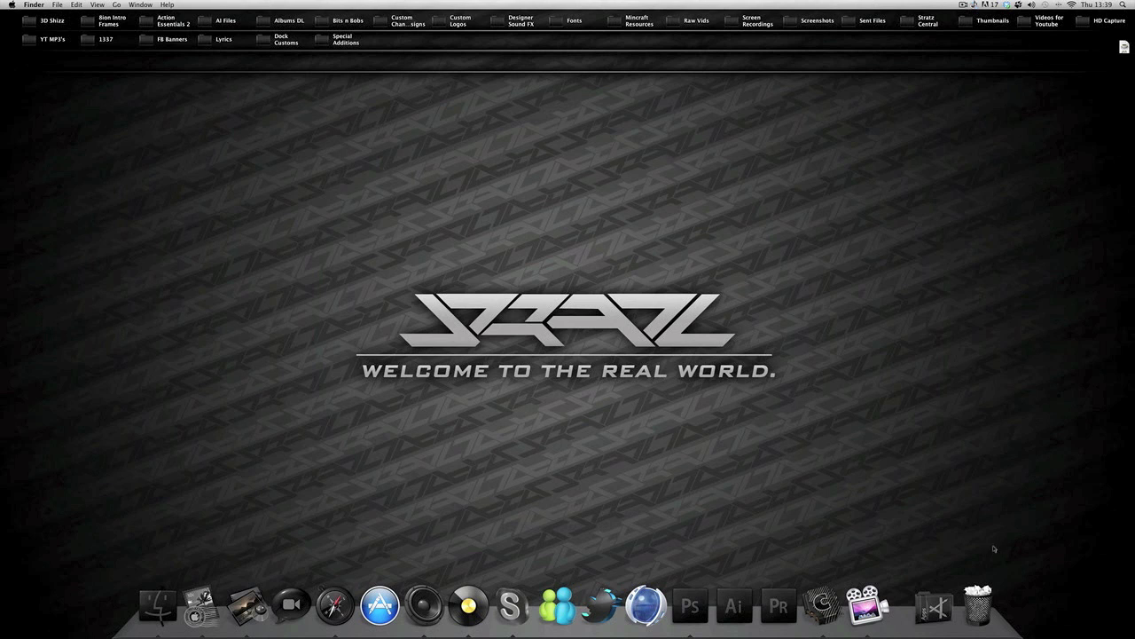